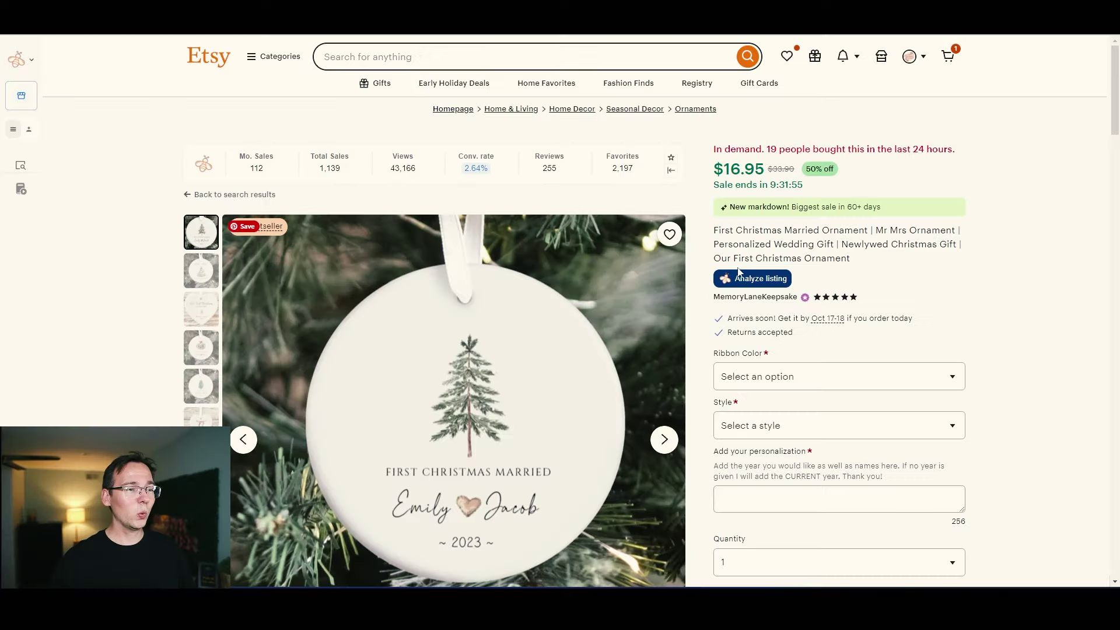
Run EverBee's listing analysis on the letter B Letter Name Ornament (167 monthly sales, 4.36% conversion)
{"action": "left_click", "coordinate": [748, 280]}
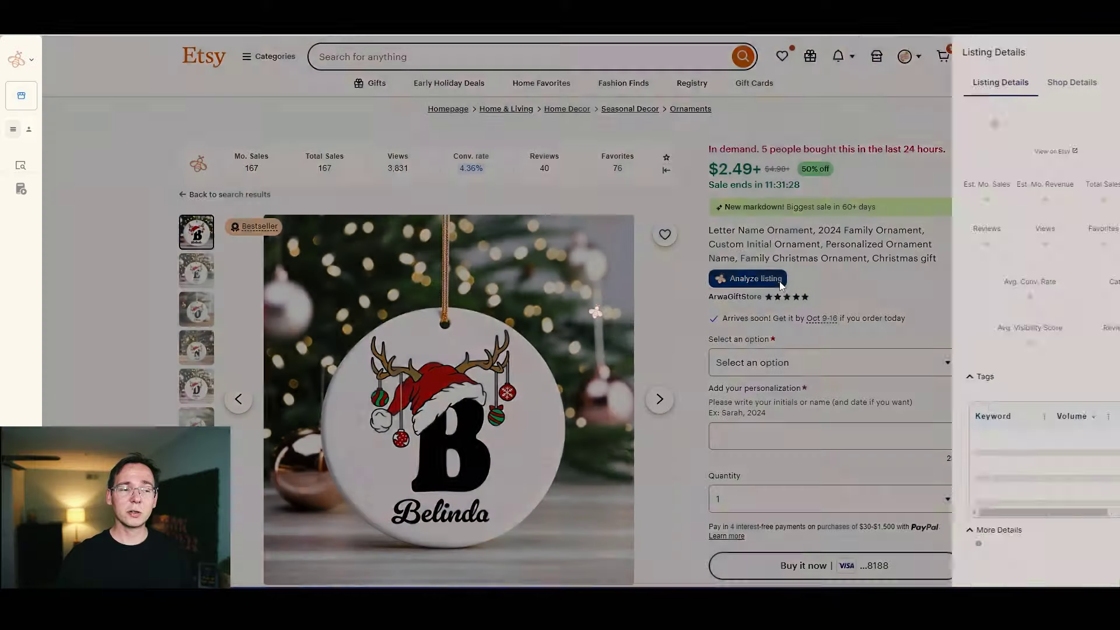
Close the Listing Details panel to return to the personalized Christmas ornament search results
{"action": "left_click", "coordinate": [1119, 610]}
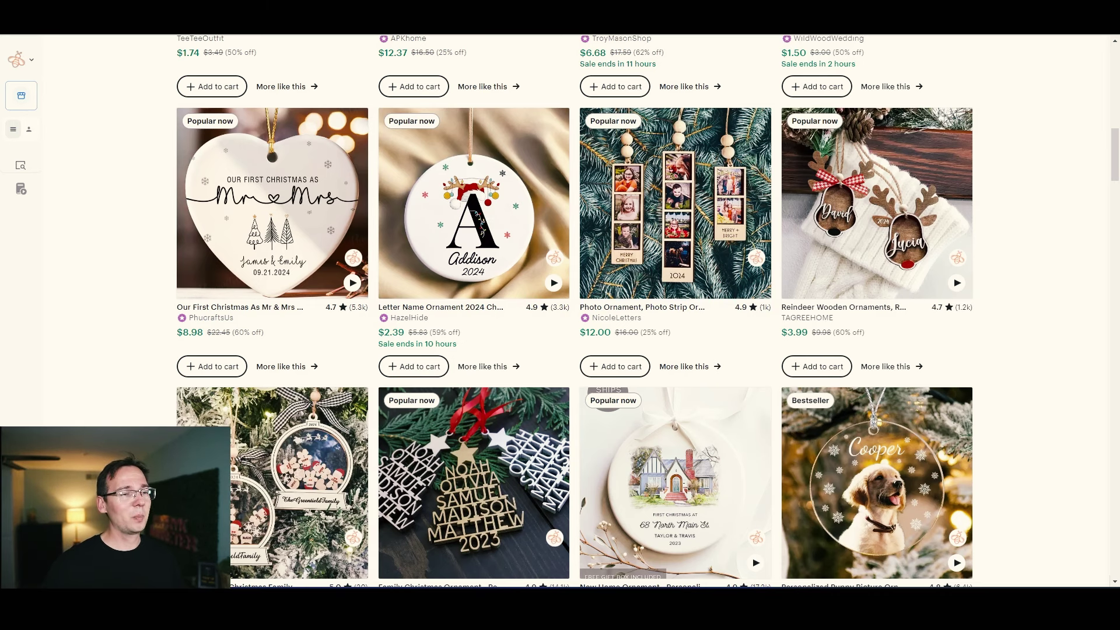
{"action": "scroll", "coordinate": [1005, 338], "scroll_direction": "up", "scroll_amount": 1}
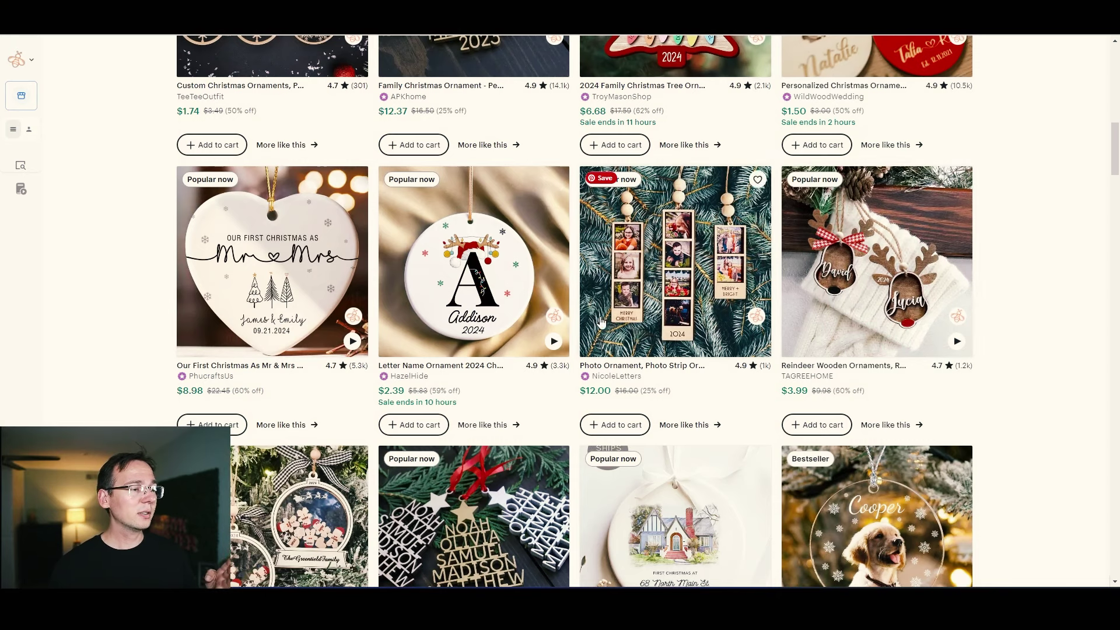
Open the letter A Letter Name Ornament listing and enter a sample name as its personalization
{"action": "left_click", "coordinate": [512, 282]}
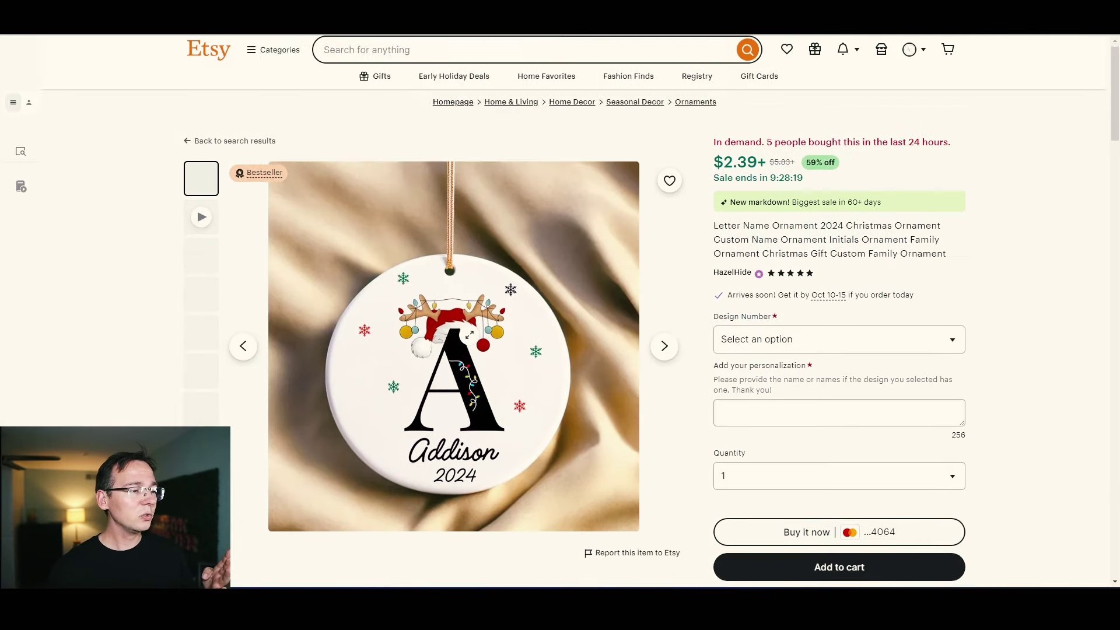
{"action": "scroll", "coordinate": [512, 282], "scroll_direction": "down", "scroll_amount": 2}
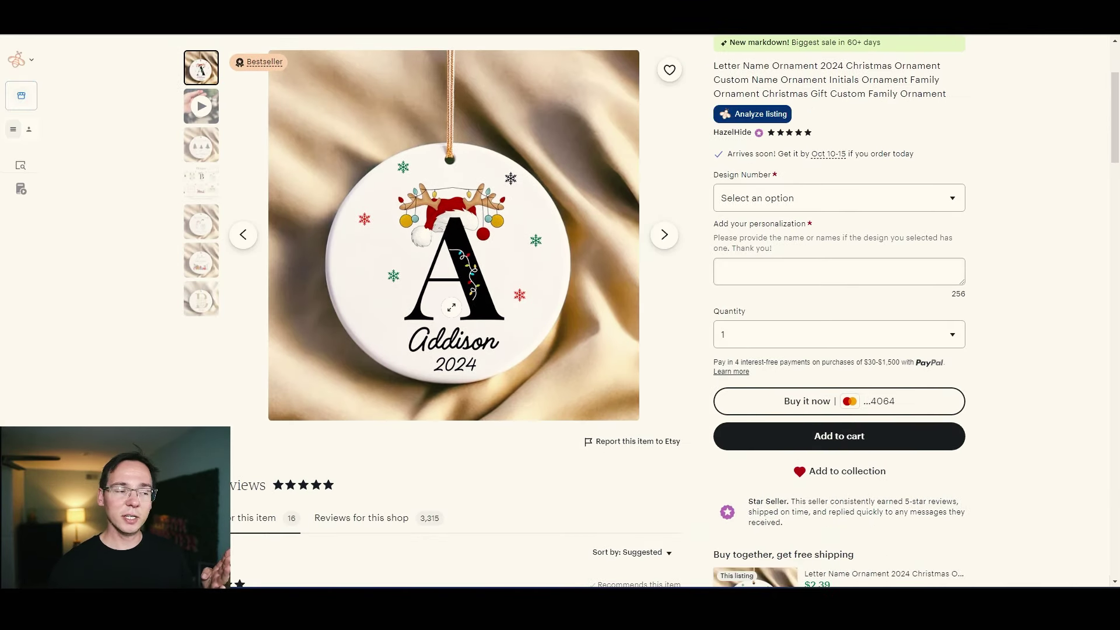
{"action": "left_click", "coordinate": [770, 278]}
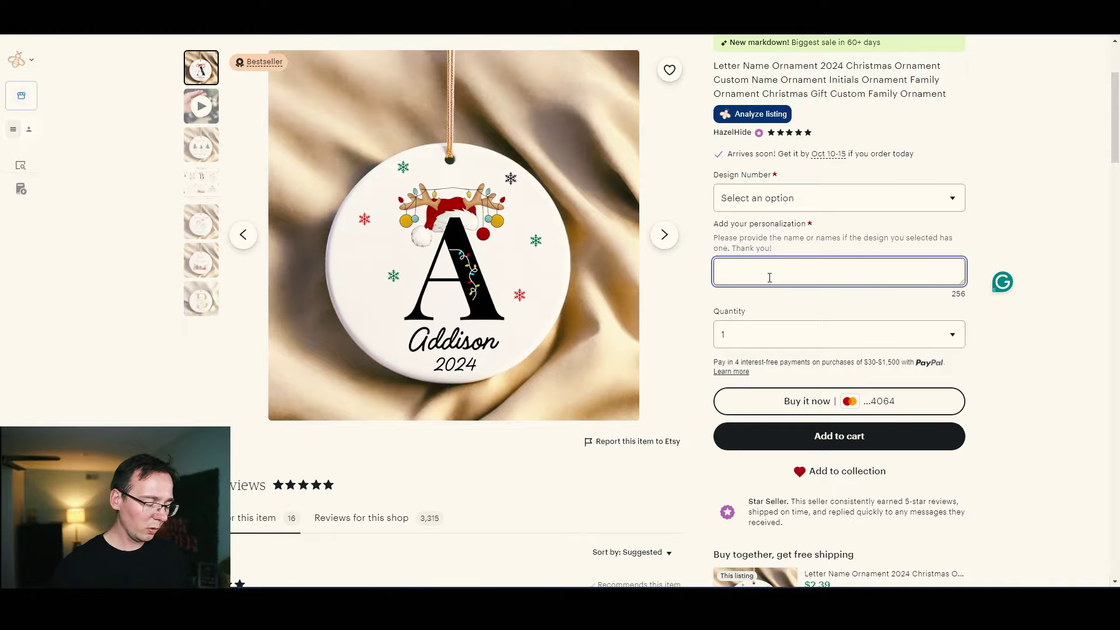
{"action": "type", "text": "PAT"}
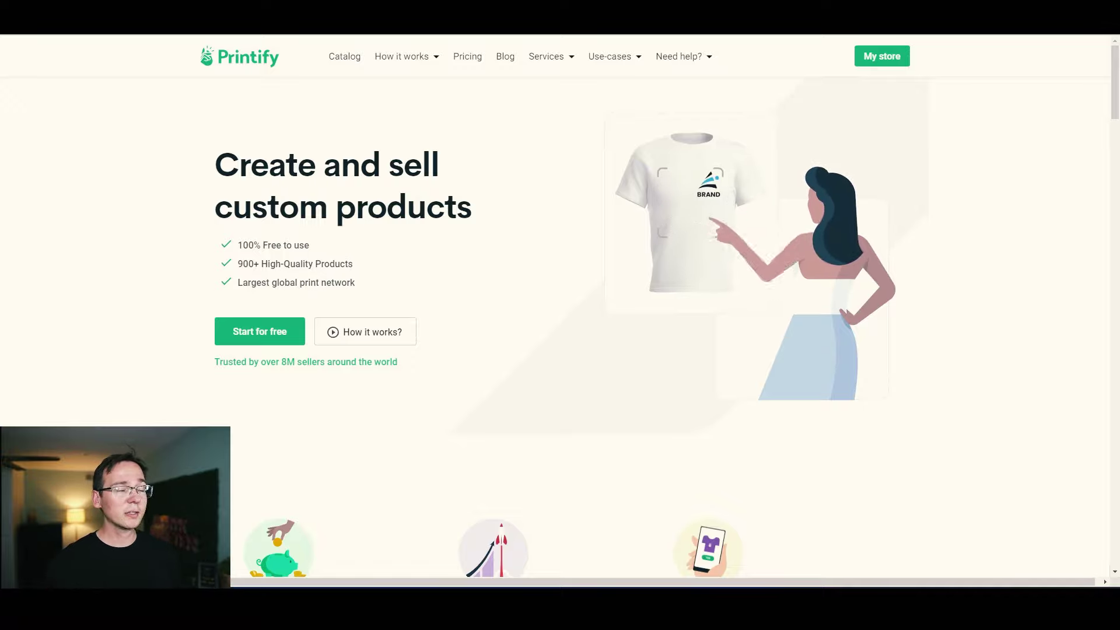
Search Printify's catalog for 'ornaments', showing blanks like the Ceramic and Metal Ornaments
{"action": "mouse_move", "coordinate": [104, 225]}
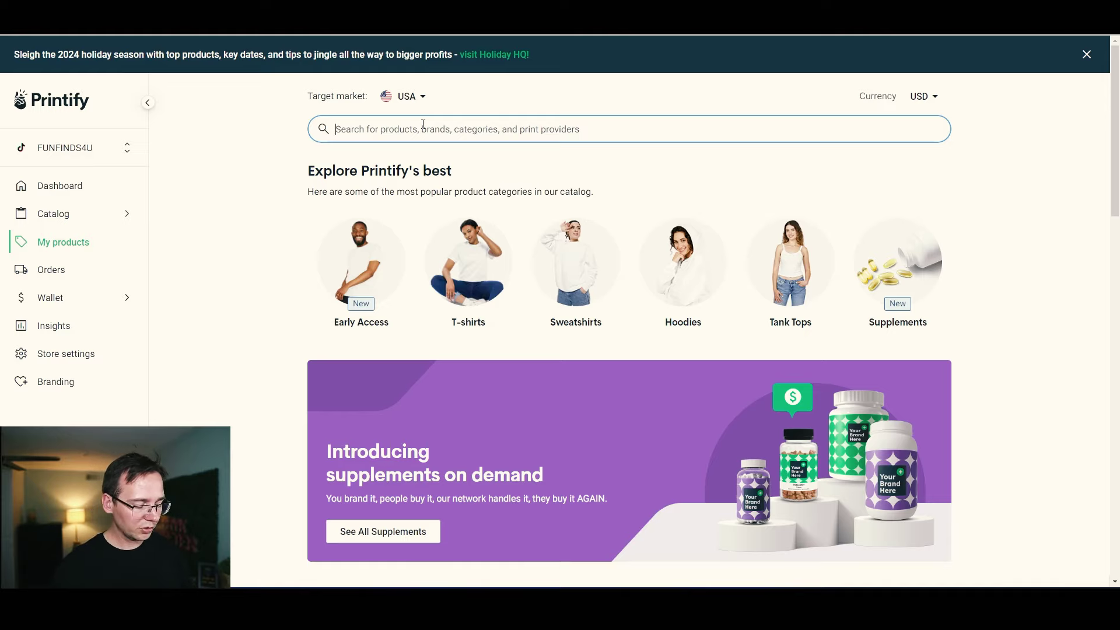
{"action": "type", "text": "ornamen"}
{"action": "type", "text": "ts"}
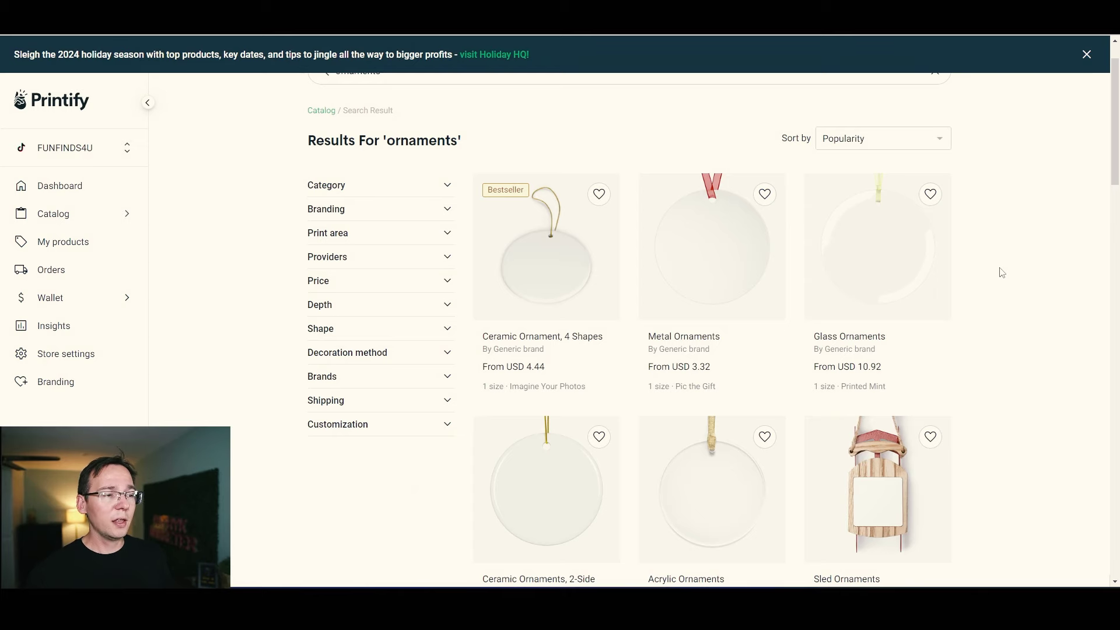
Scroll through the Printify ornament results down to the pagination and back up
{"action": "scroll", "coordinate": [1002, 272], "scroll_direction": "down", "scroll_amount": 15}
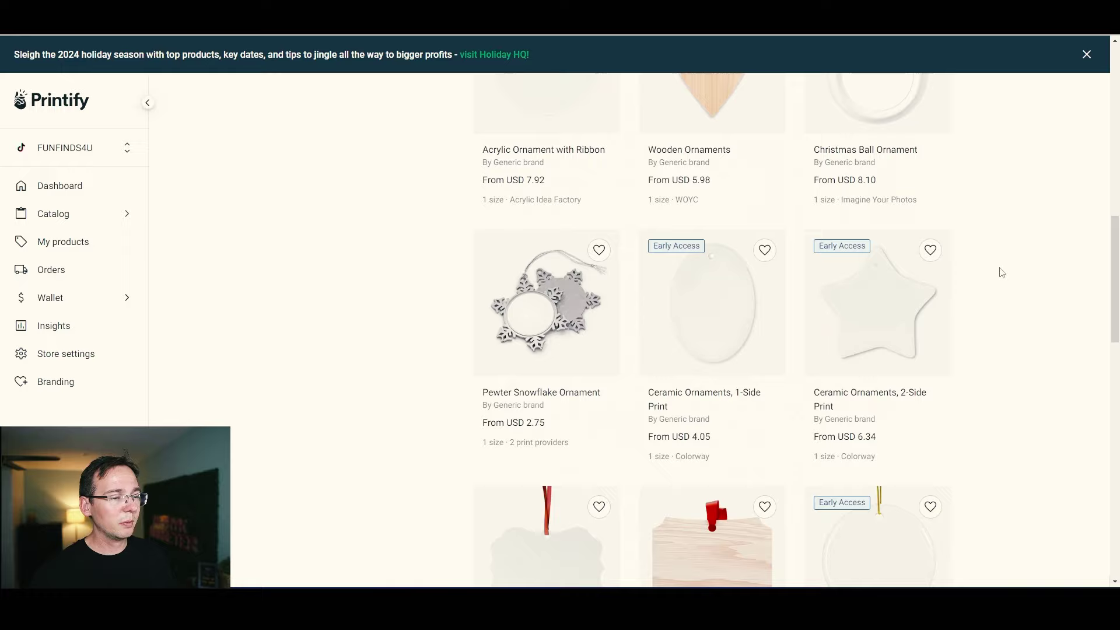
{"action": "scroll", "coordinate": [1015, 283], "scroll_direction": "down", "scroll_amount": 8}
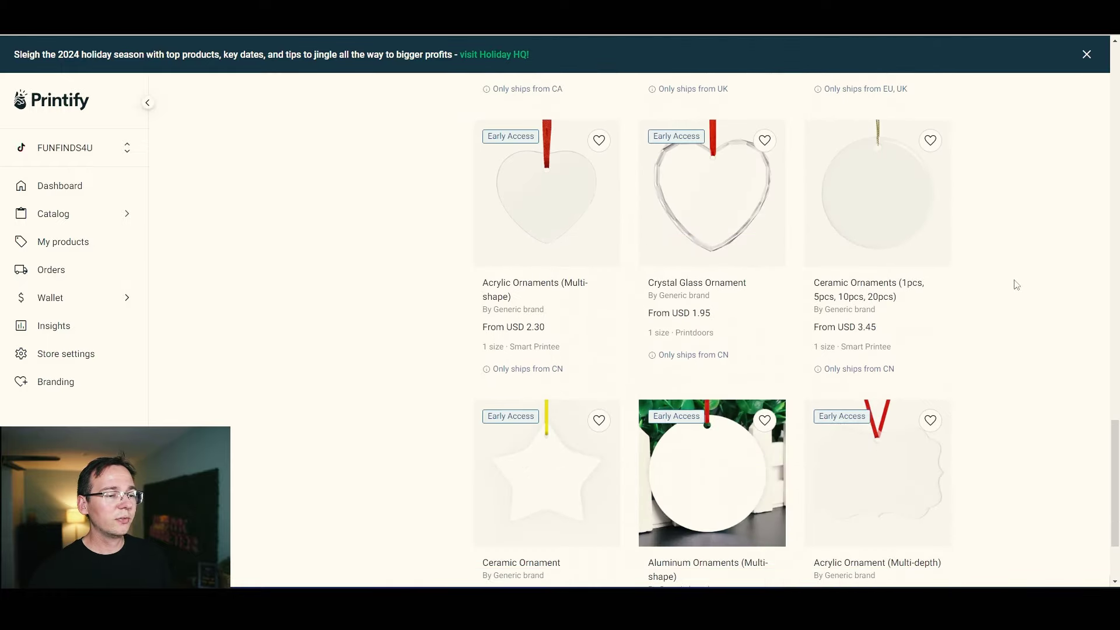
{"action": "scroll", "coordinate": [1017, 286], "scroll_direction": "up", "scroll_amount": 20}
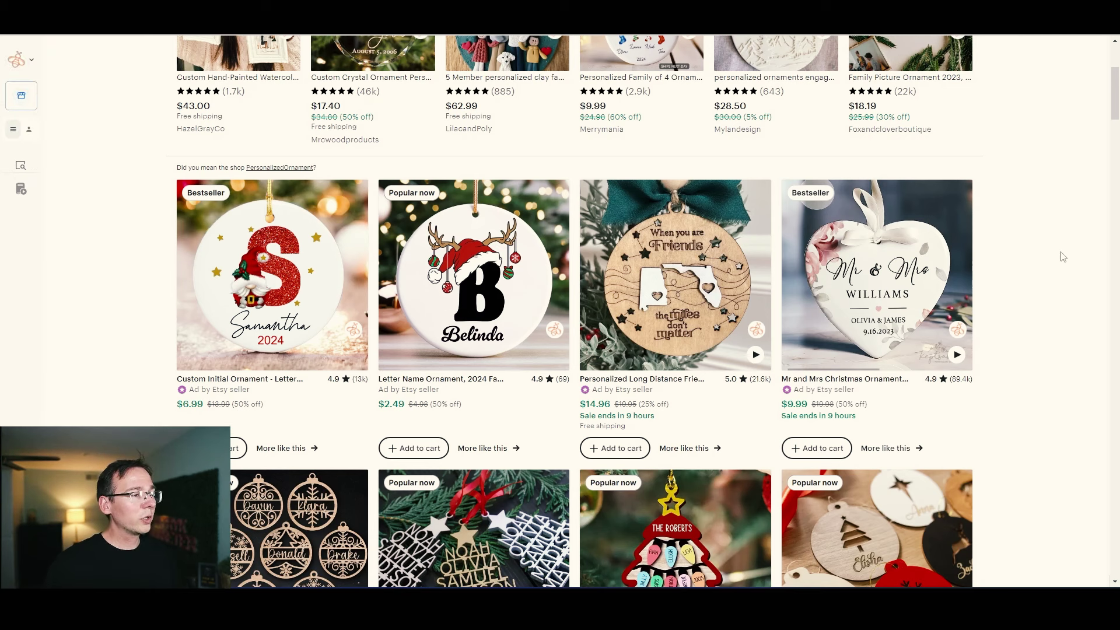
Open EverBee Product Analytics, dismiss the survey, and sort listings by monthly sales, highest first
{"action": "scroll", "coordinate": [1061, 254], "scroll_direction": "up", "scroll_amount": 4}
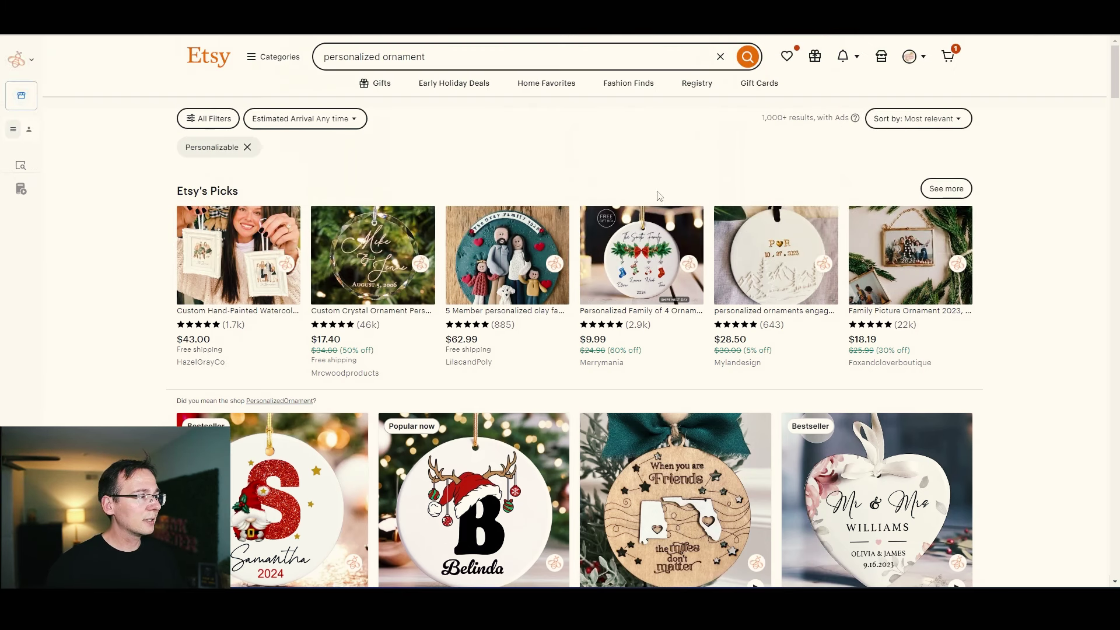
{"action": "mouse_move", "coordinate": [50, 159]}
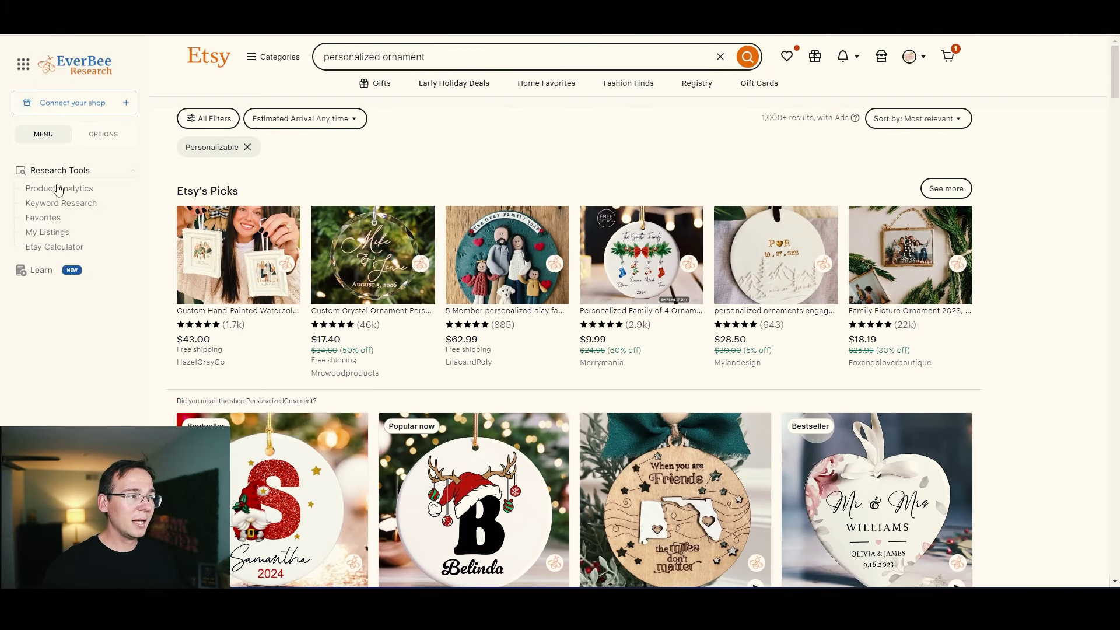
{"action": "left_click", "coordinate": [58, 188]}
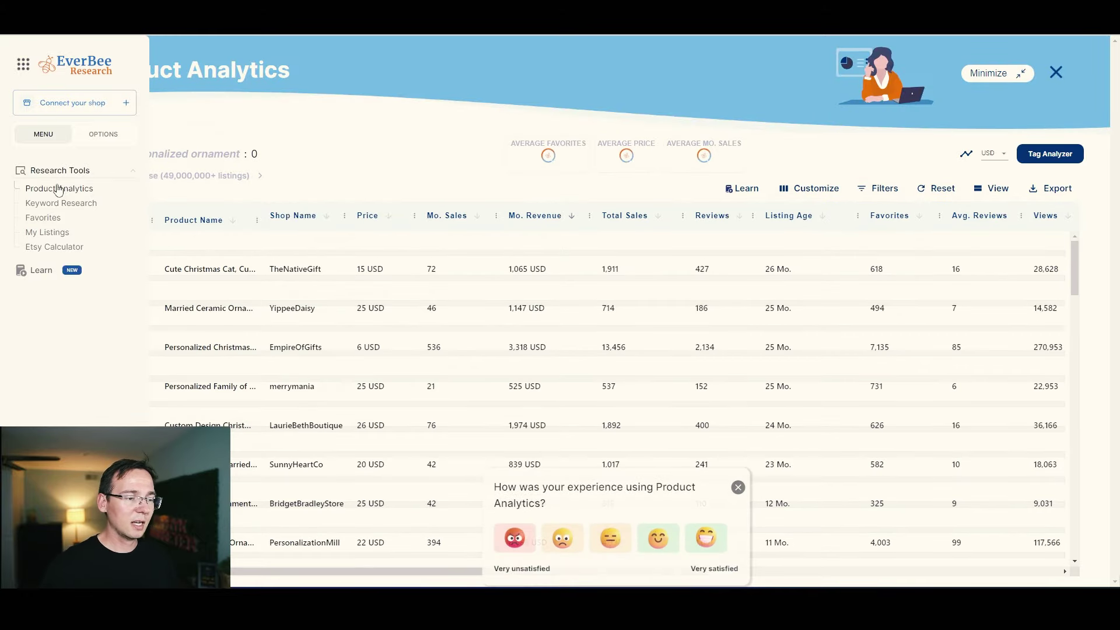
{"action": "left_click", "coordinate": [738, 474]}
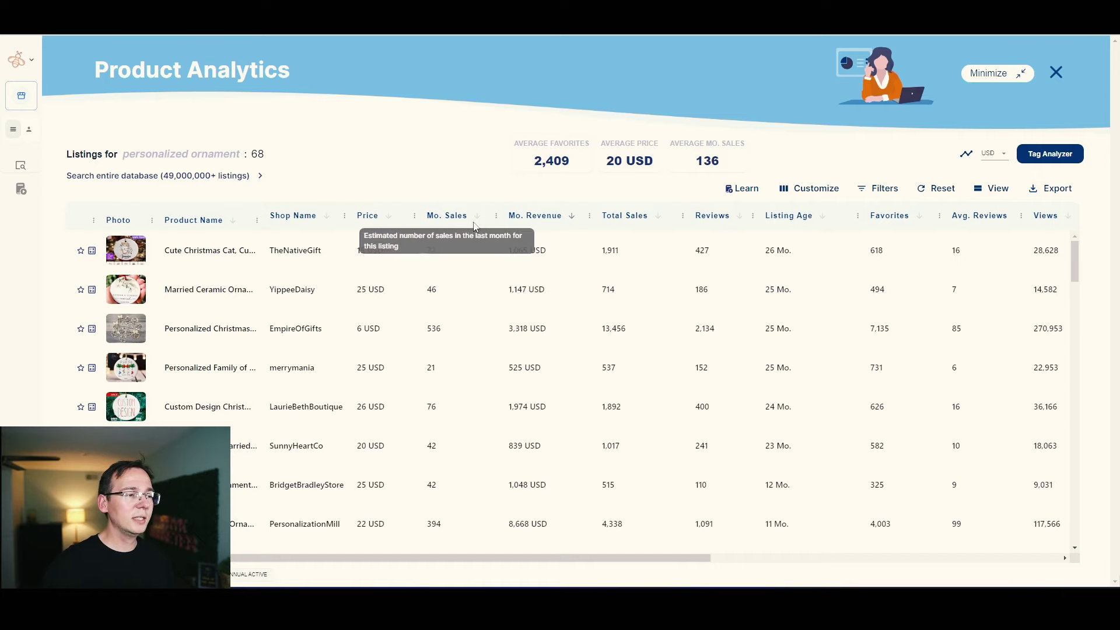
{"action": "left_click", "coordinate": [477, 221]}
{"action": "left_click", "coordinate": [478, 217]}
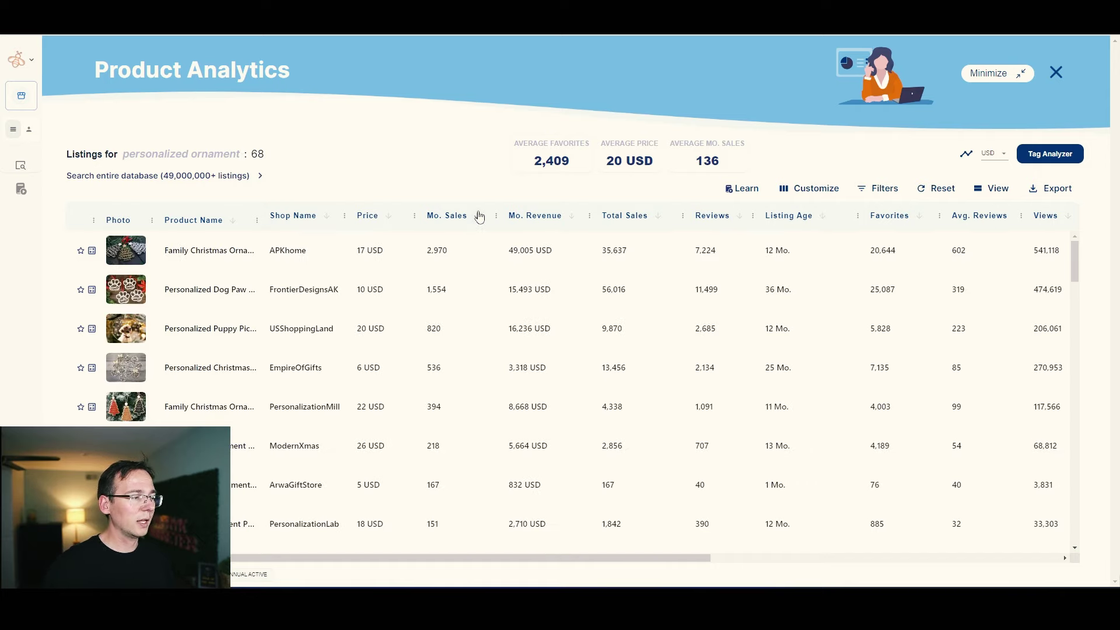
Open the ModernXmas $12.99 New Home watercolor photo ornament listing page
{"action": "mouse_move", "coordinate": [140, 261]}
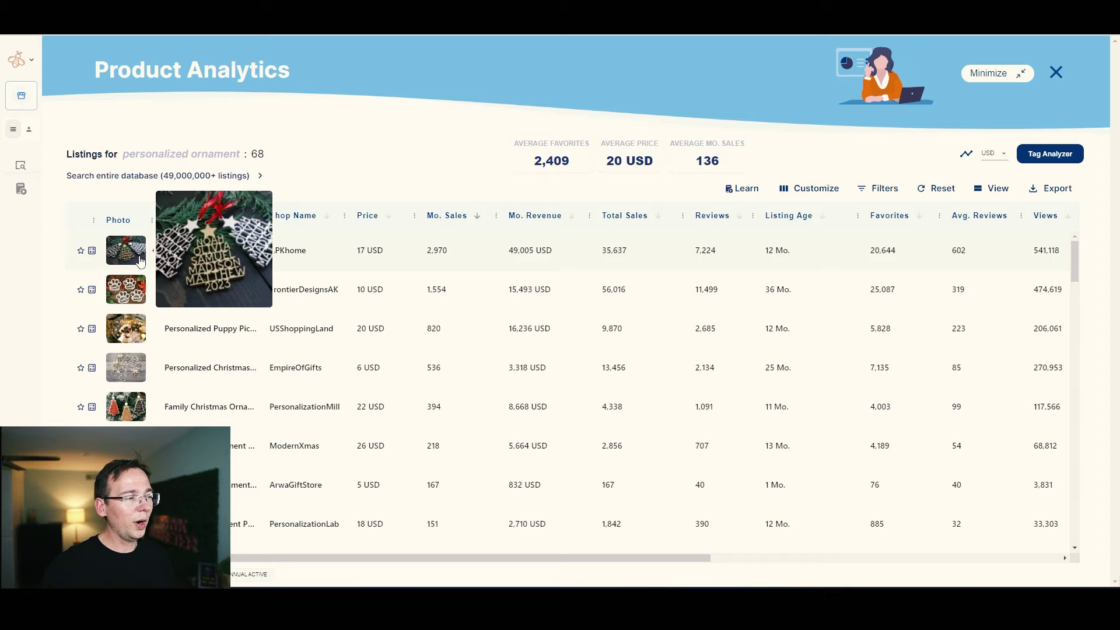
{"action": "mouse_move", "coordinate": [128, 446]}
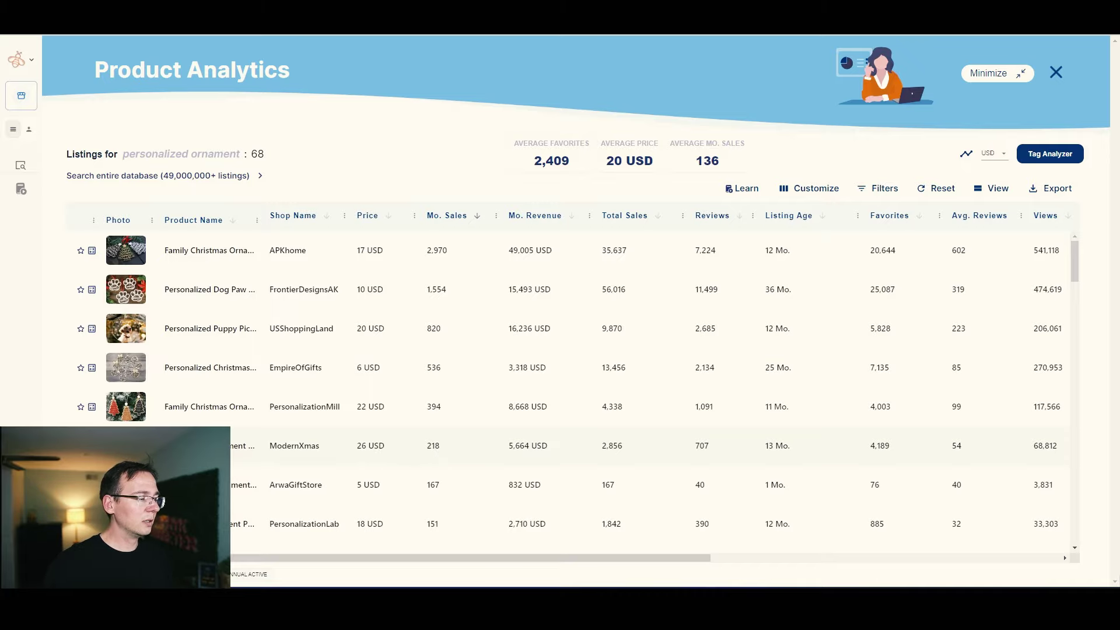
{"action": "left_click", "coordinate": [242, 446]}
{"action": "left_click", "coordinate": [1030, 123]}
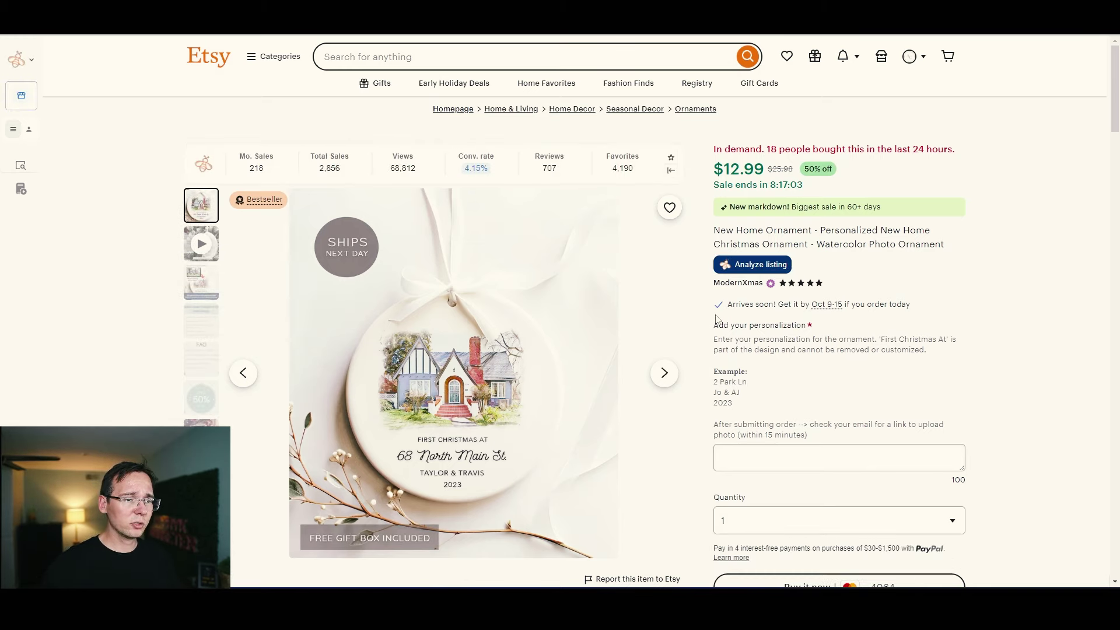
View the listing's photo cropping instructions image, then return to the Product Analytics table
{"action": "left_click", "coordinate": [665, 372]}
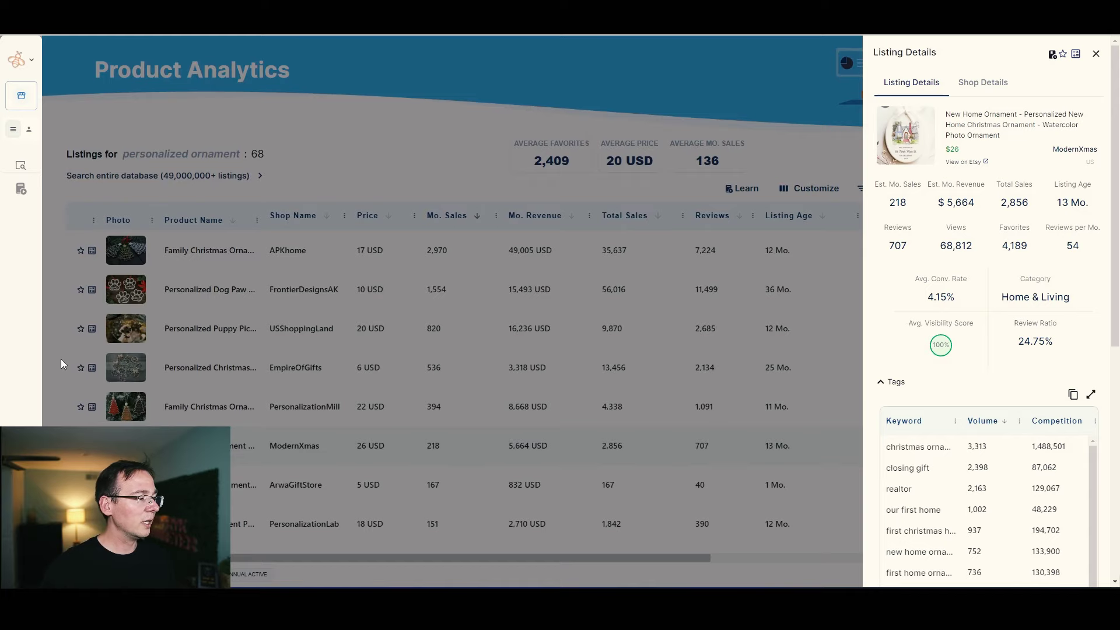
{"action": "left_click", "coordinate": [60, 361]}
Open the ArwaGiftStore Letter Name Ornament listing and view its B, S, J and D designs
{"action": "scroll", "coordinate": [105, 370], "scroll_direction": "down", "scroll_amount": 3}
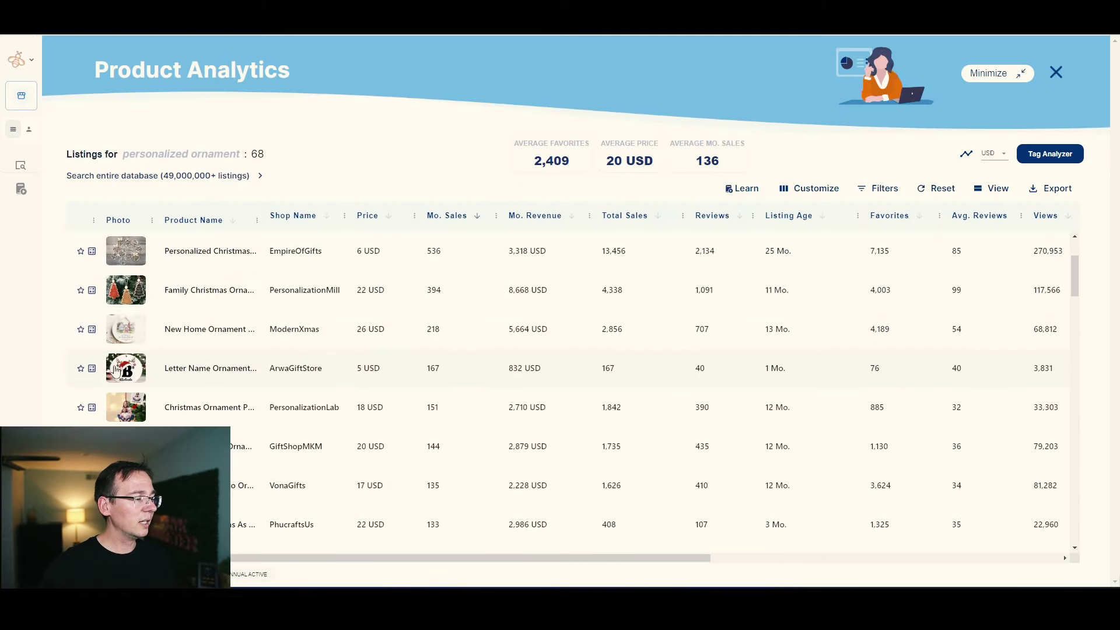
{"action": "mouse_move", "coordinate": [129, 376]}
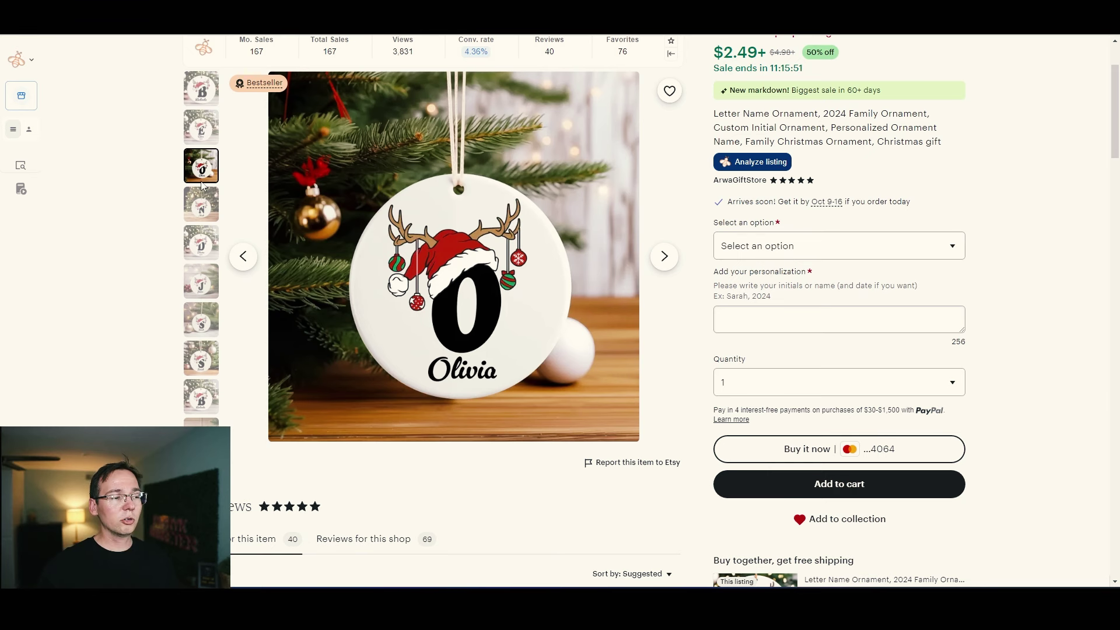
{"action": "left_click", "coordinate": [205, 99]}
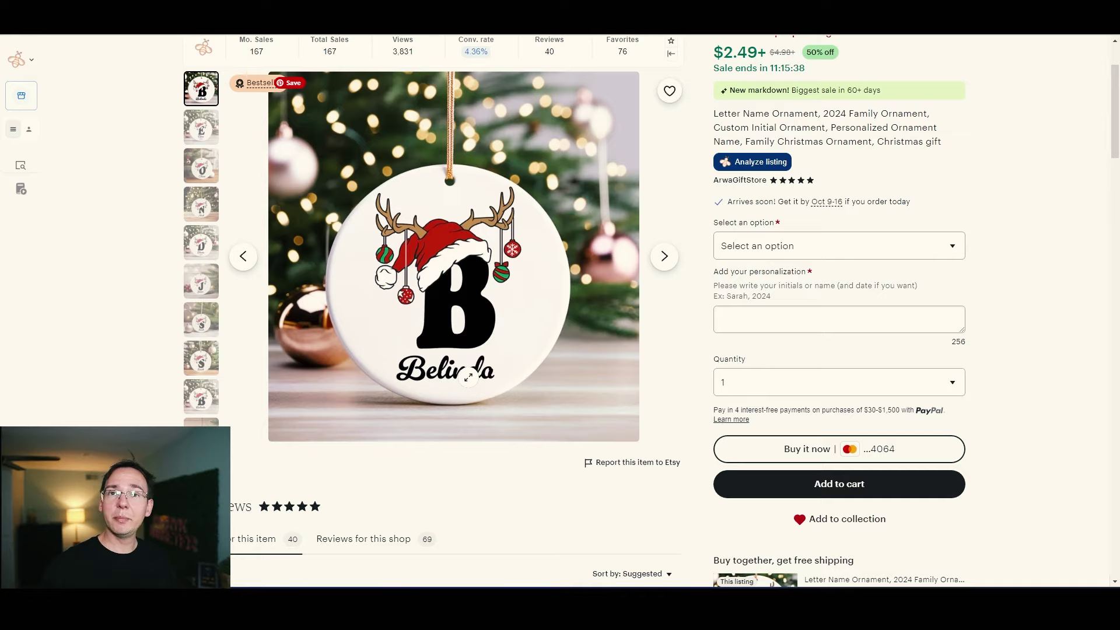
{"action": "left_click", "coordinate": [202, 319]}
{"action": "left_click", "coordinate": [201, 281]}
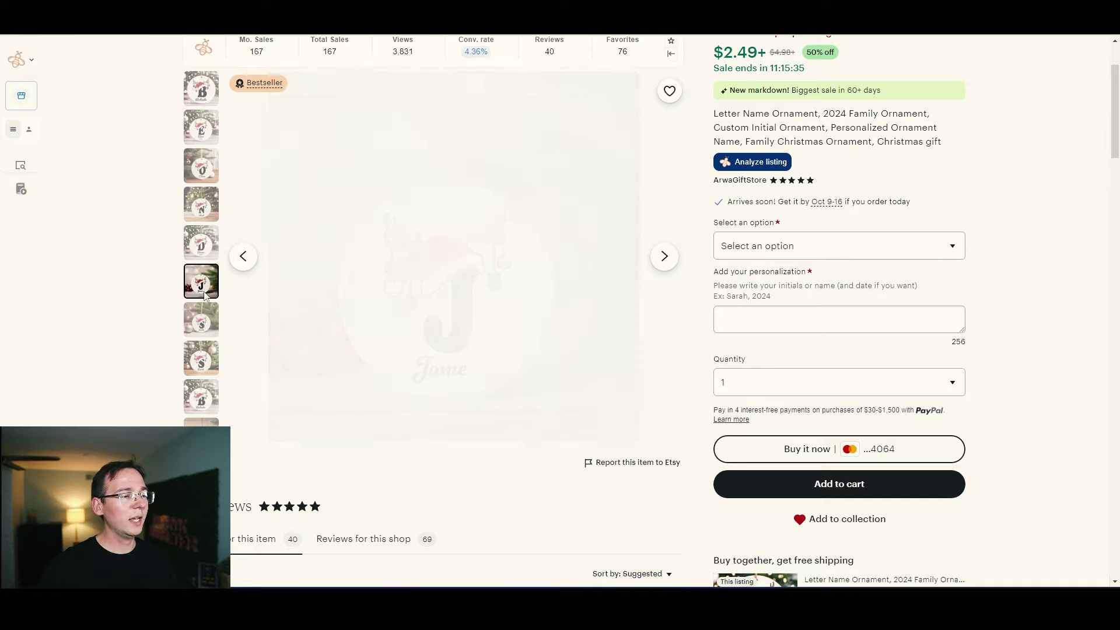
{"action": "left_click", "coordinate": [195, 234]}
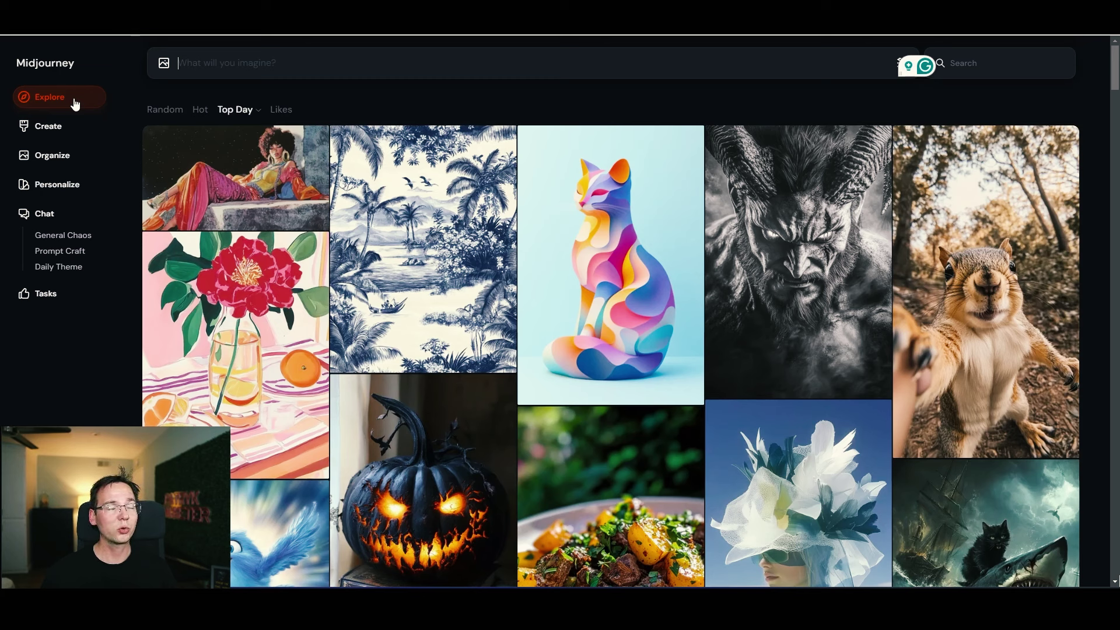
Paste the gingerbread-candy letter prompt, change the letter P to A, and submit it
{"action": "type", "text": "The letter \"N\" made out of christmas gingerbread candy. Standing 3D letter, front view, high detailed. White solid background. 4k, 300dpi"}
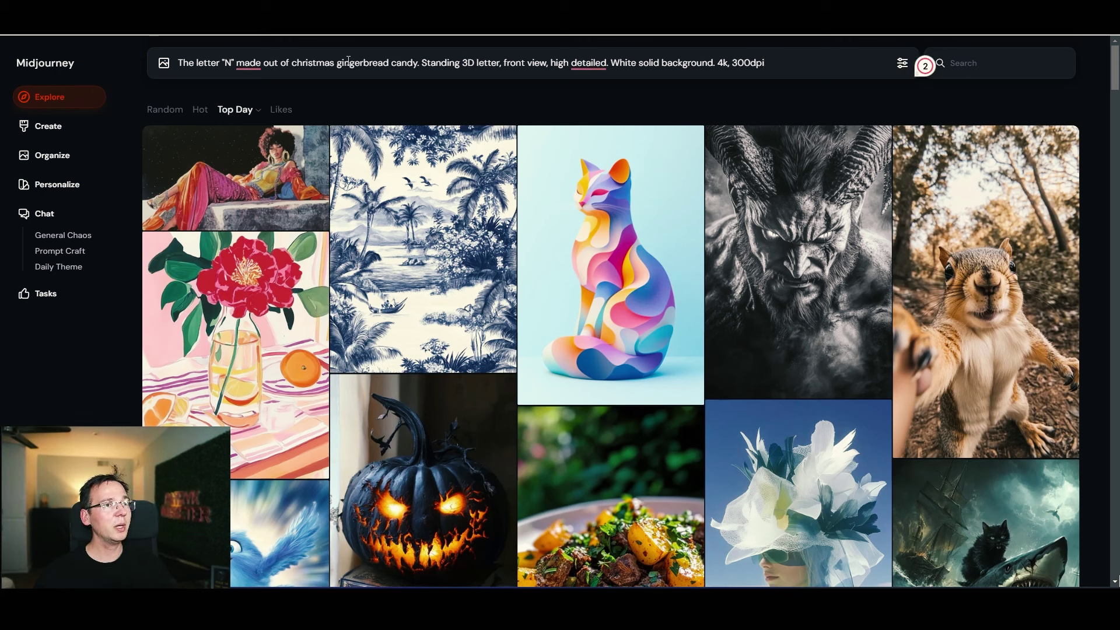
{"action": "left_click_drag", "start_coordinate": [781, 64], "coordinate": [183, 47]}
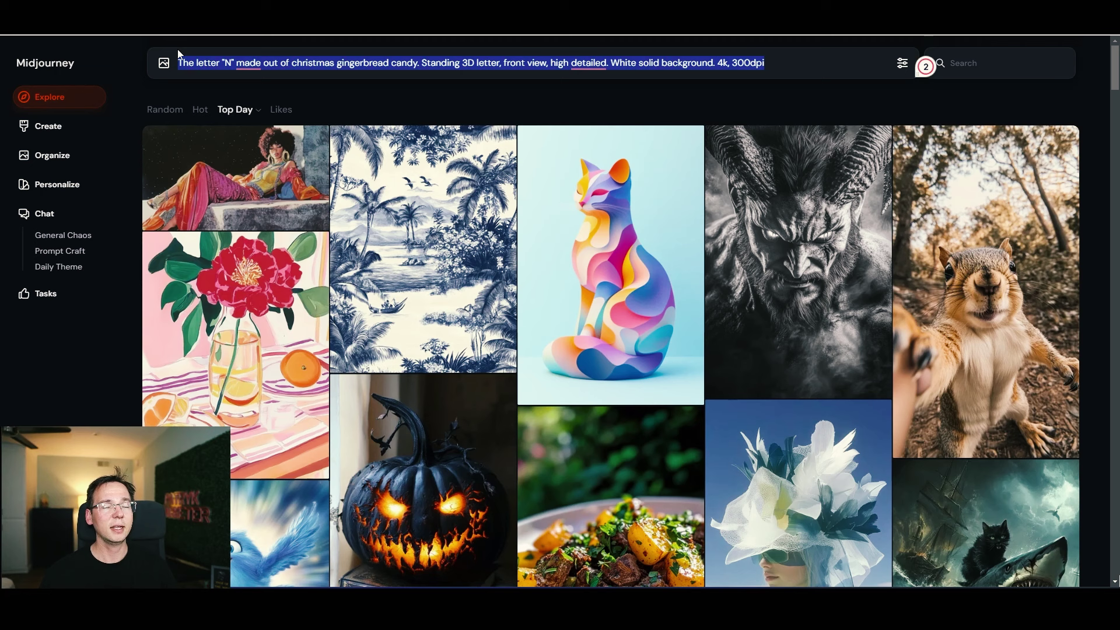
{"action": "left_click", "coordinate": [232, 60]}
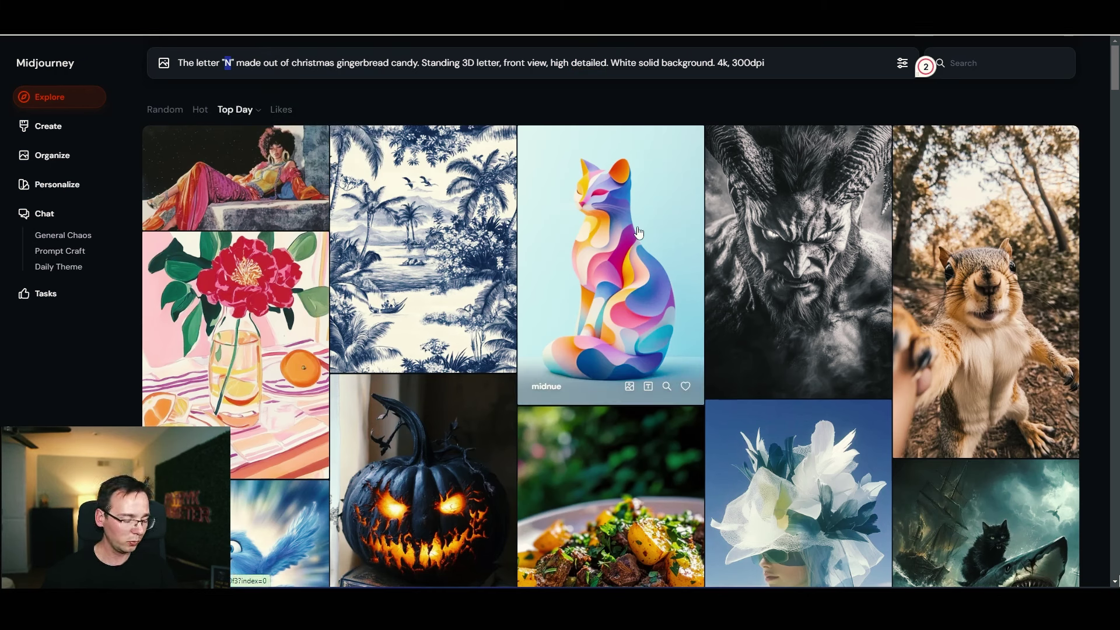
{"action": "type", "text": "P"}
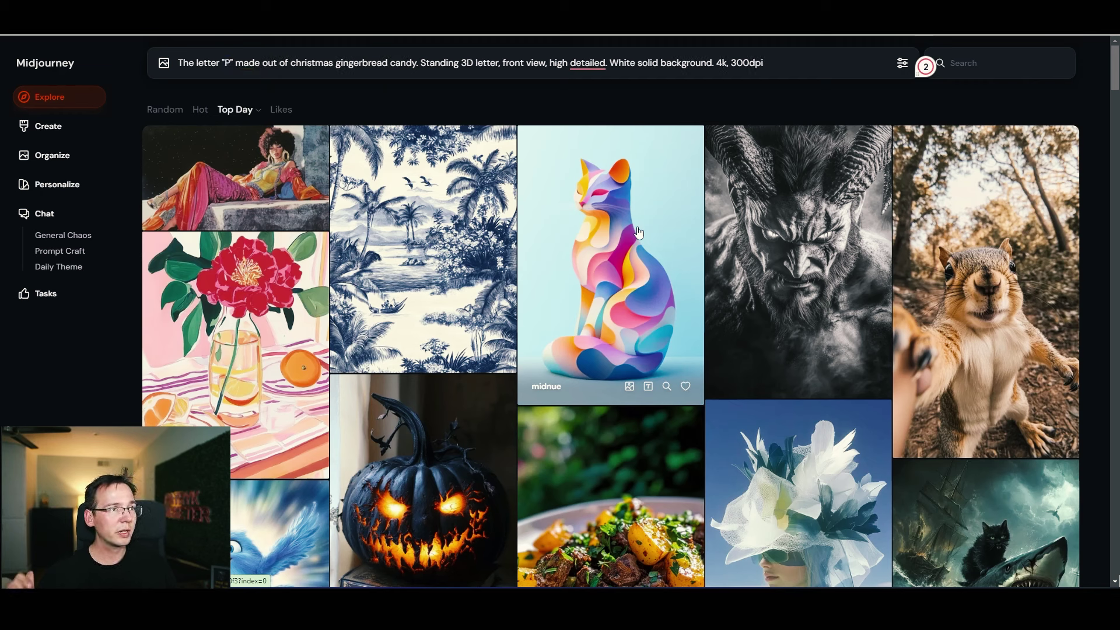
{"action": "key", "text": "BackSpace"}
{"action": "type", "text": "\\"}
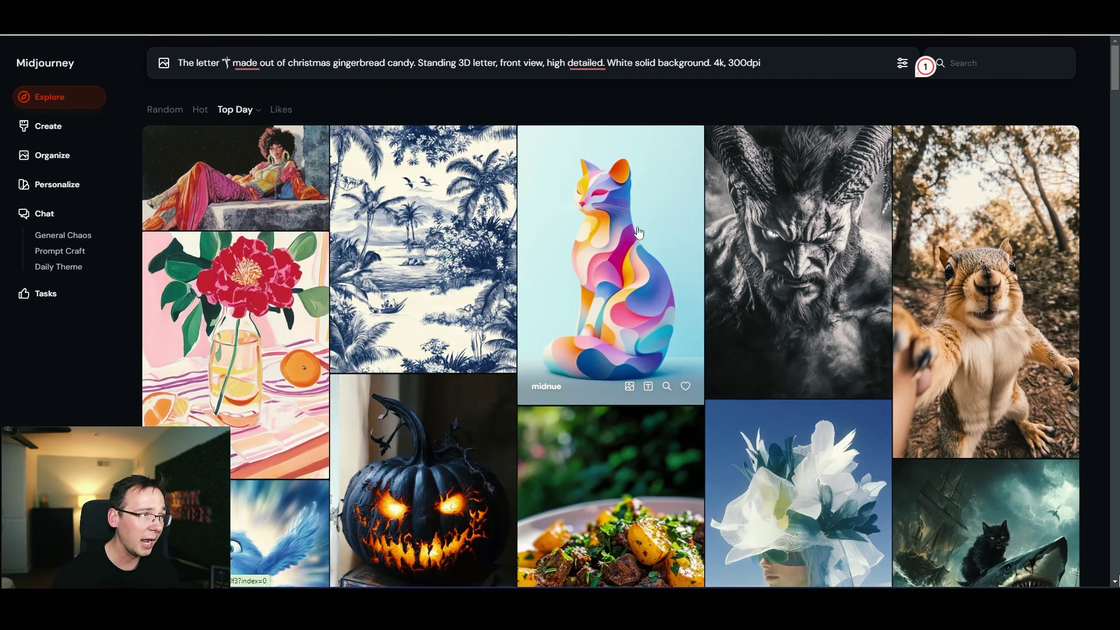
{"action": "type", "text": "A"}
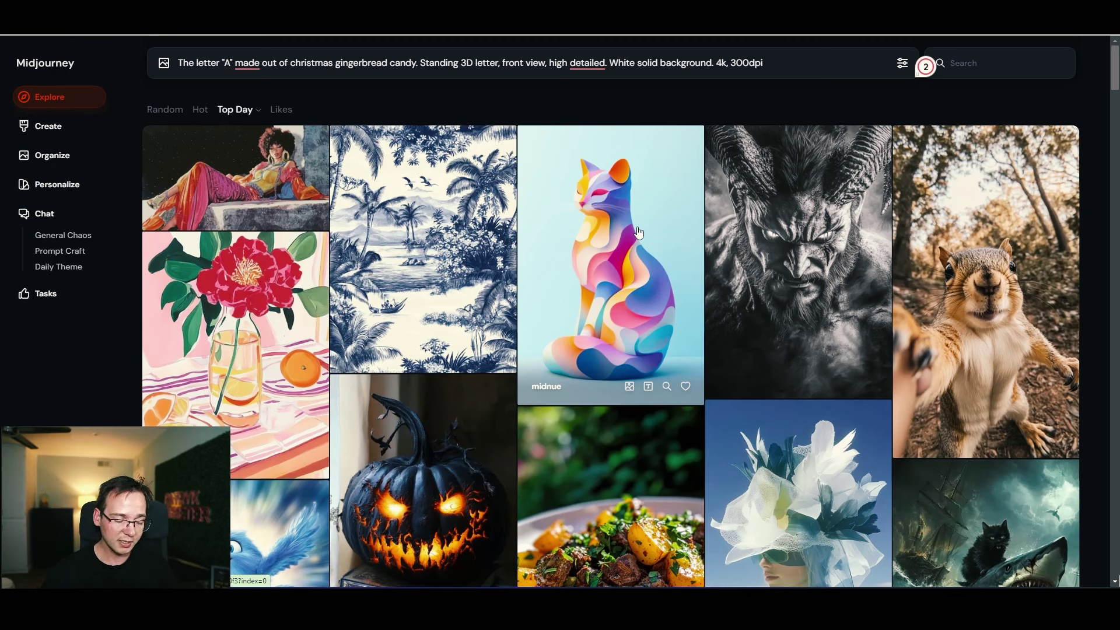
{"action": "key", "text": "Return"}
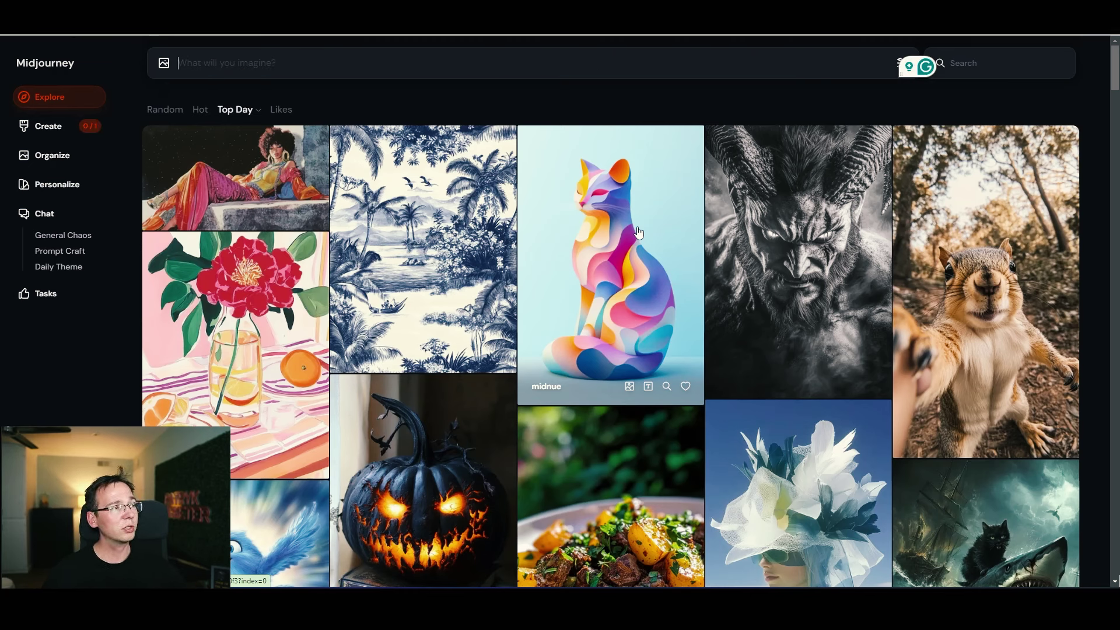
Compare the generated gingerbread letter A images full size in Create
{"action": "left_click", "coordinate": [71, 128]}
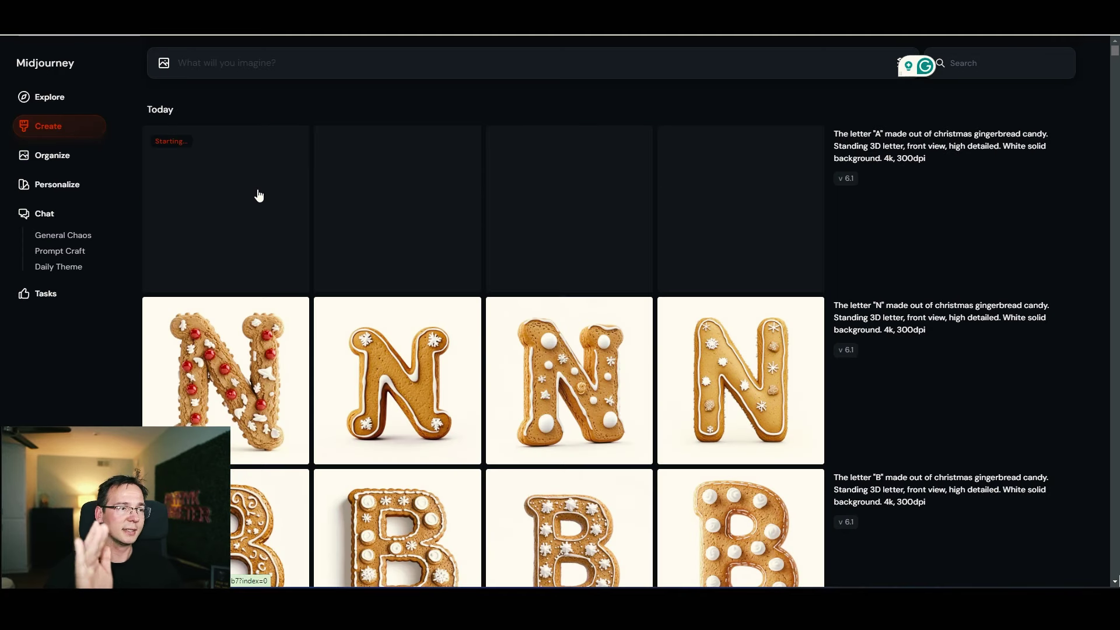
{"action": "scroll", "coordinate": [272, 204], "scroll_direction": "down", "scroll_amount": 2}
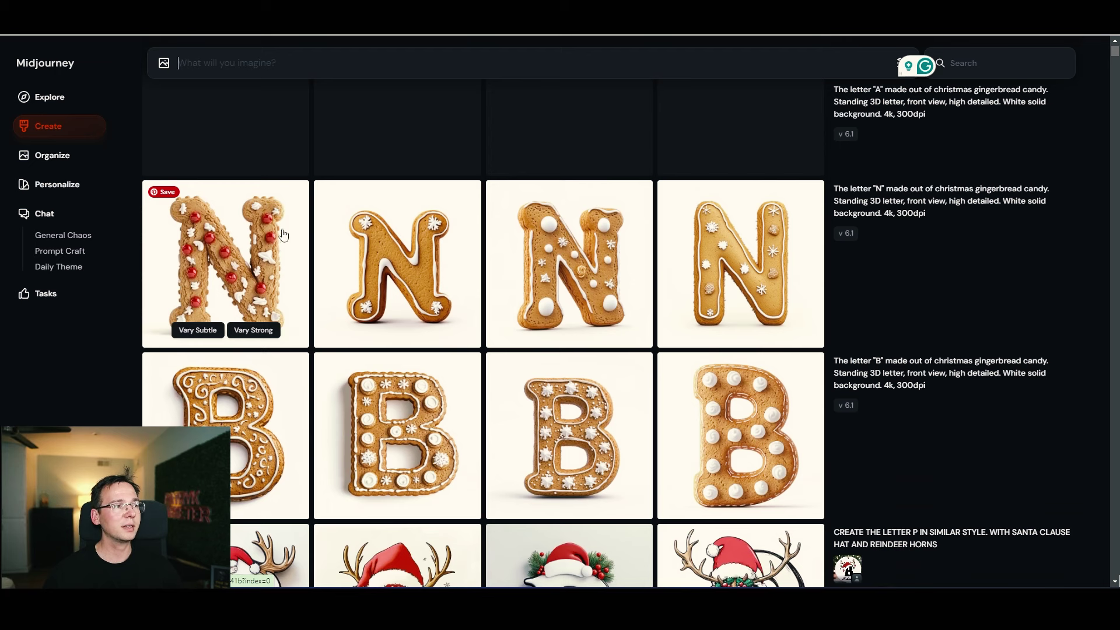
{"action": "left_click", "coordinate": [243, 275]}
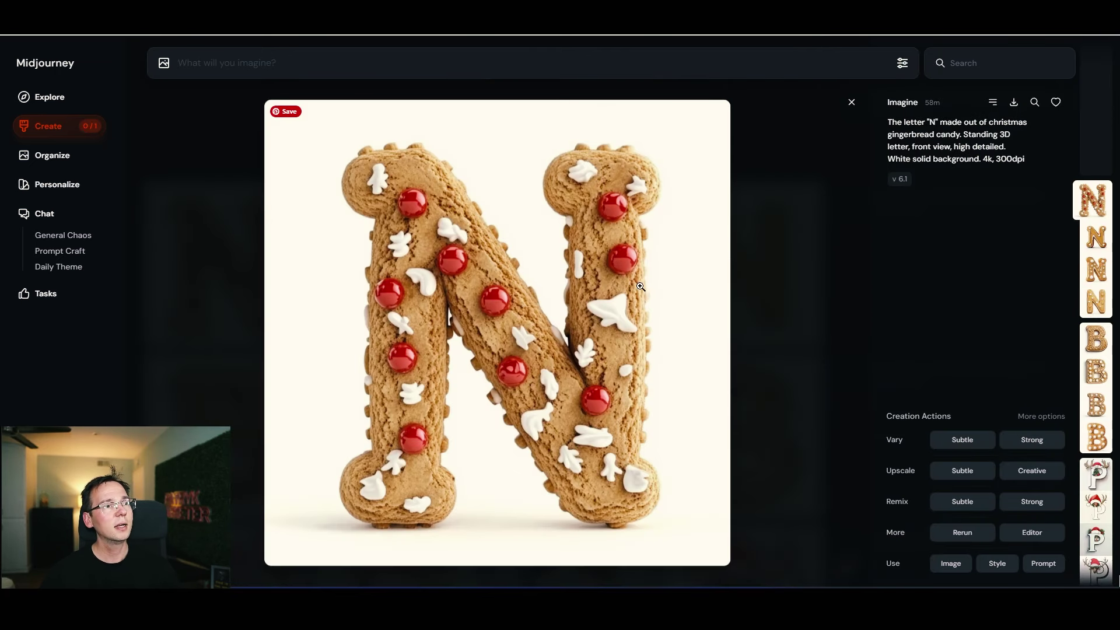
{"action": "key", "text": "Escape"}
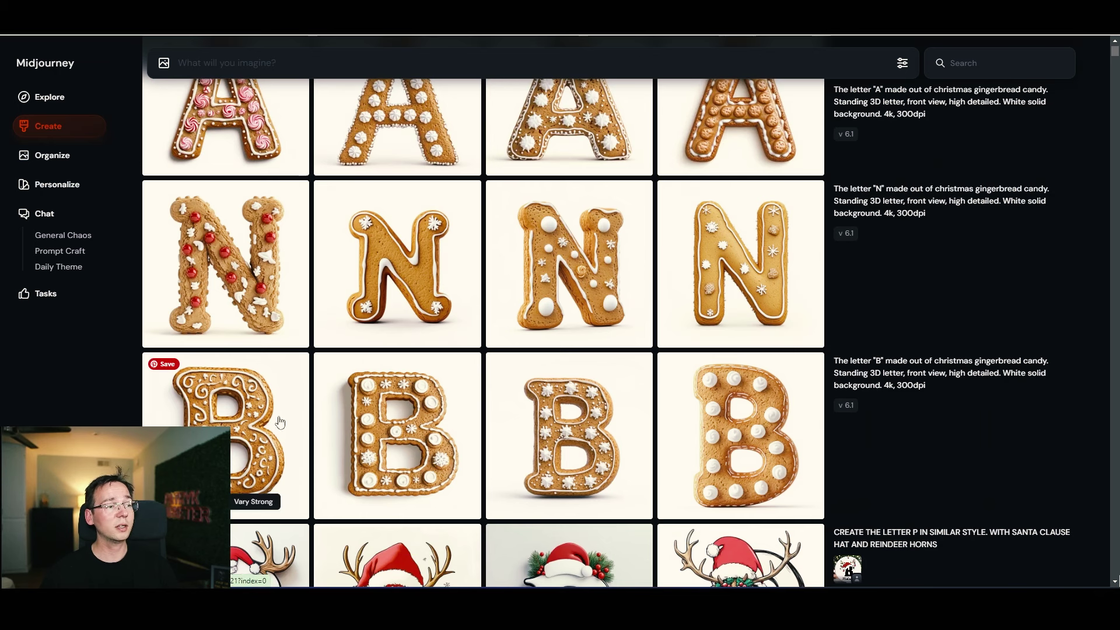
{"action": "scroll", "coordinate": [277, 266], "scroll_direction": "up", "scroll_amount": 2}
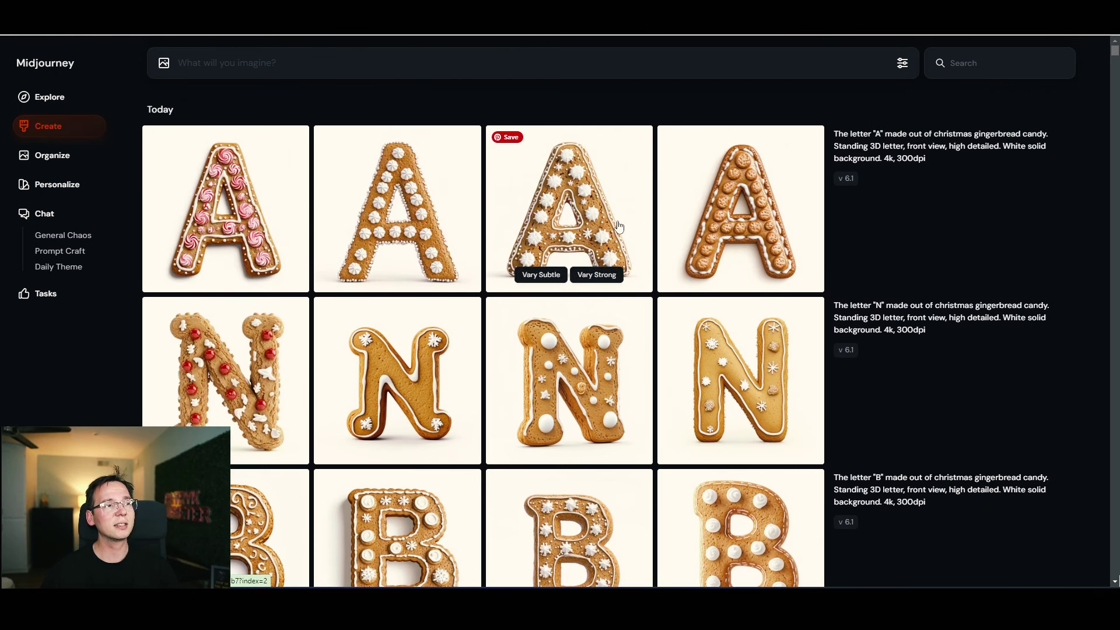
{"action": "left_click", "coordinate": [619, 227]}
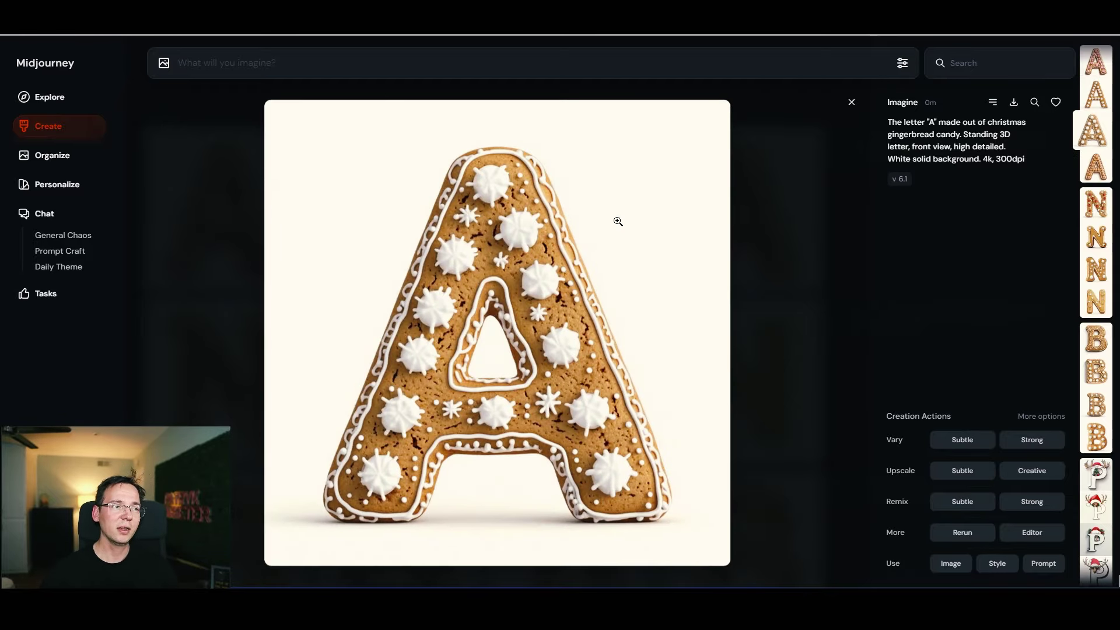
{"action": "key", "text": "Escape"}
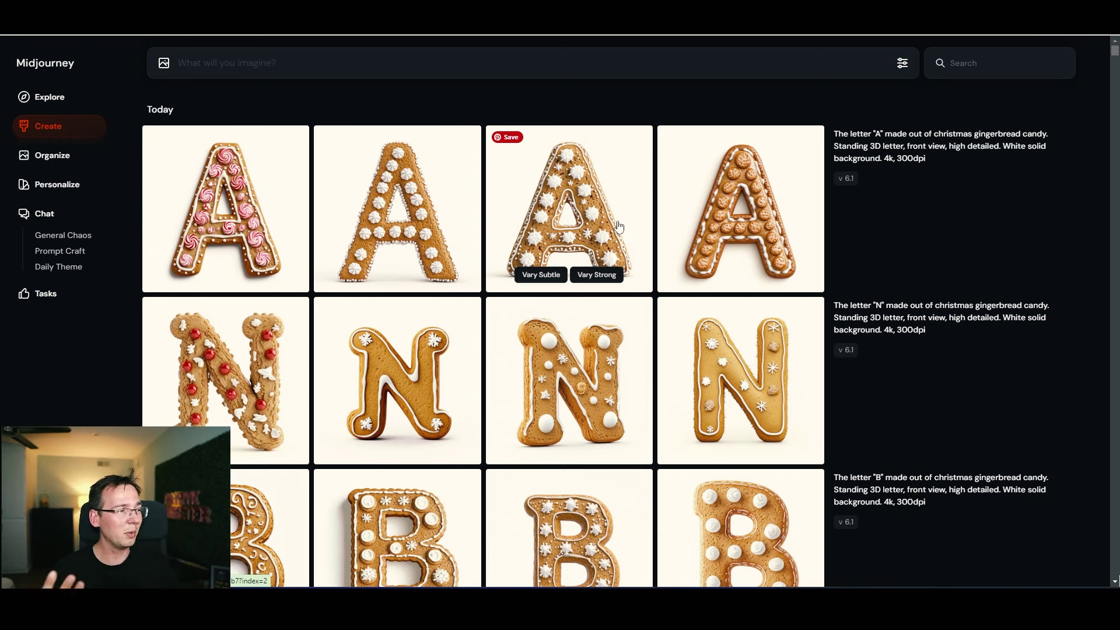
{"action": "left_click", "coordinate": [256, 188]}
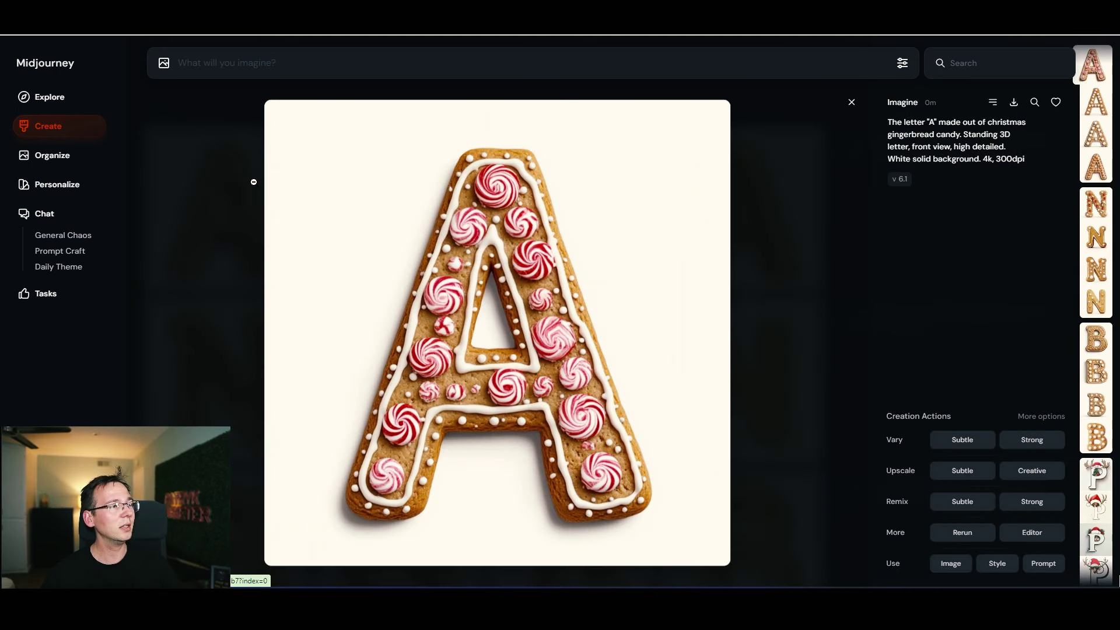
{"action": "key", "text": "Escape"}
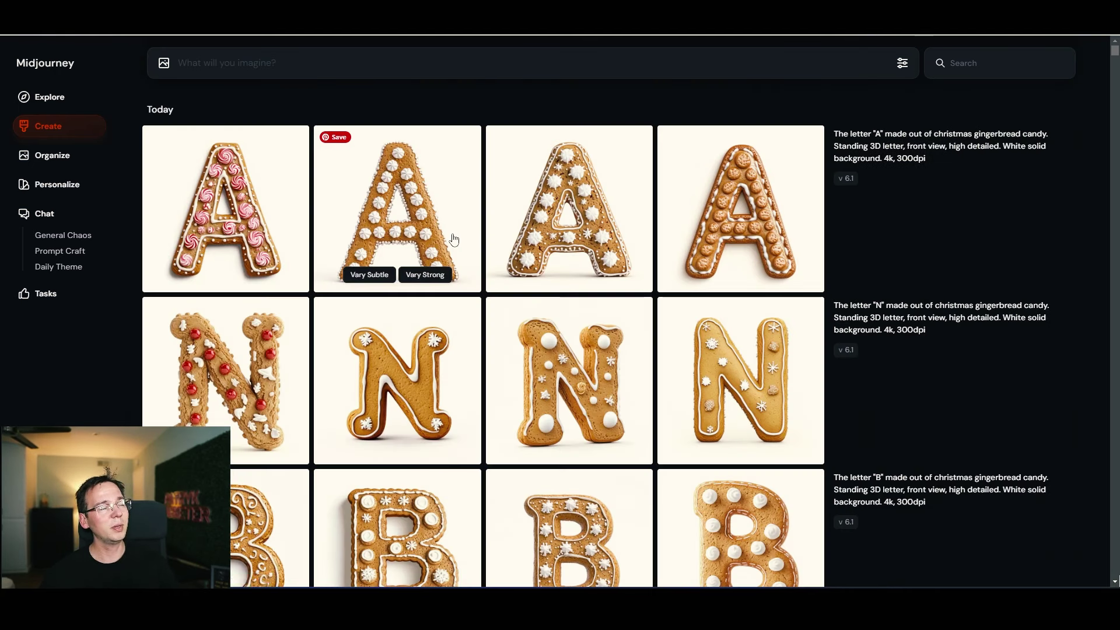
{"action": "left_click", "coordinate": [425, 213]}
{"action": "key", "text": "Escape"}
{"action": "left_click", "coordinate": [543, 204]}
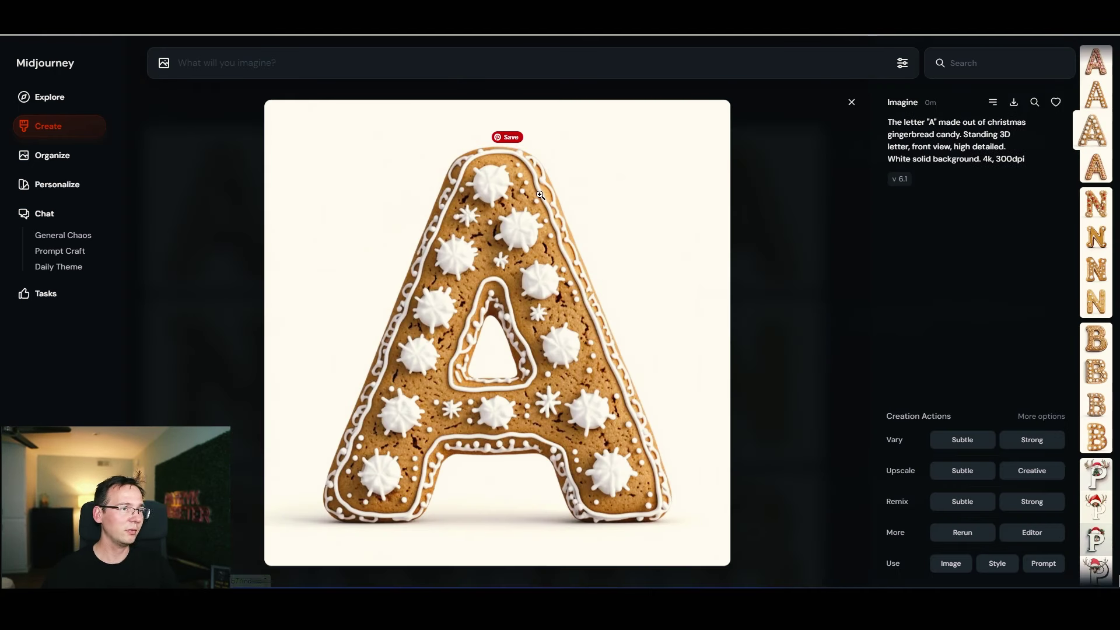
{"action": "key", "text": "Escape"}
Download the peppermint-swirl gingerbread A as a PNG and move over to Canva
{"action": "left_click", "coordinate": [281, 234]}
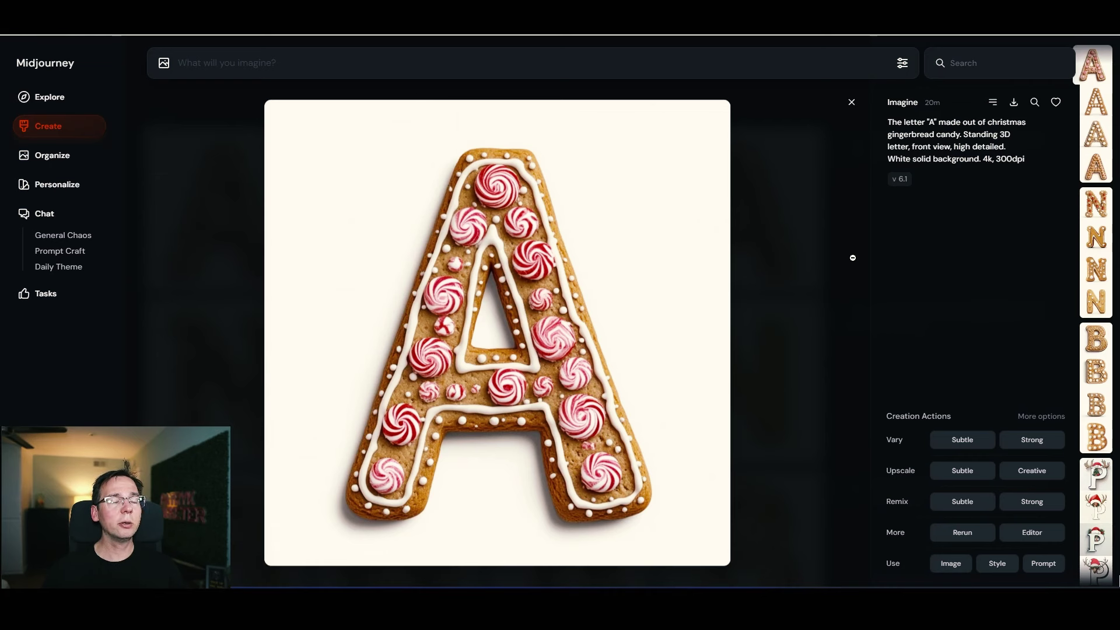
{"action": "left_click", "coordinate": [1015, 103]}
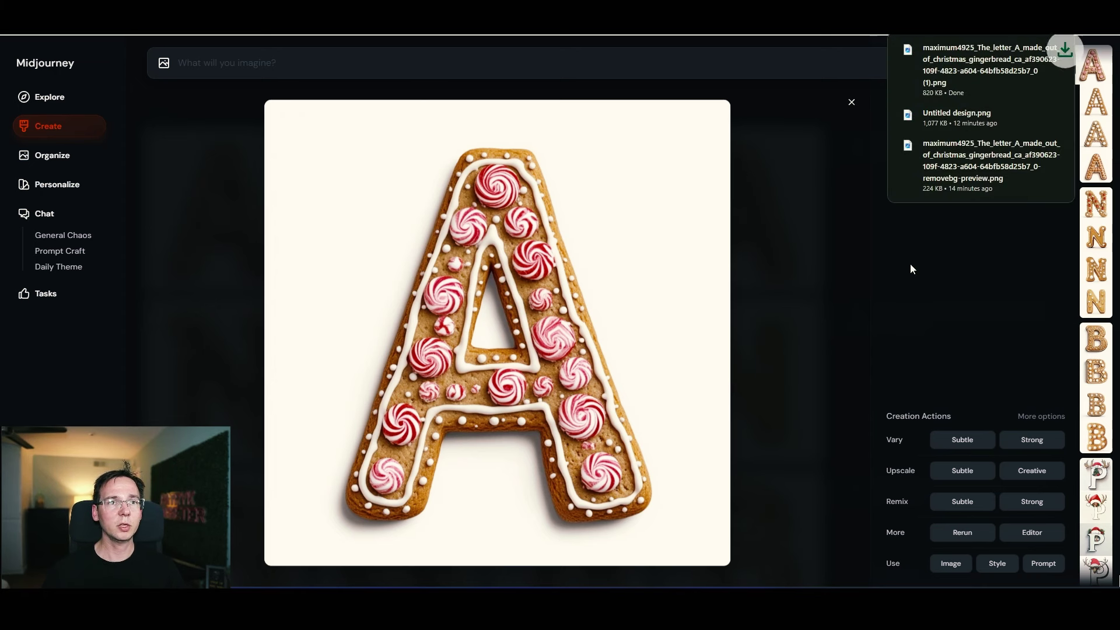
{"action": "key", "text": "Escape"}
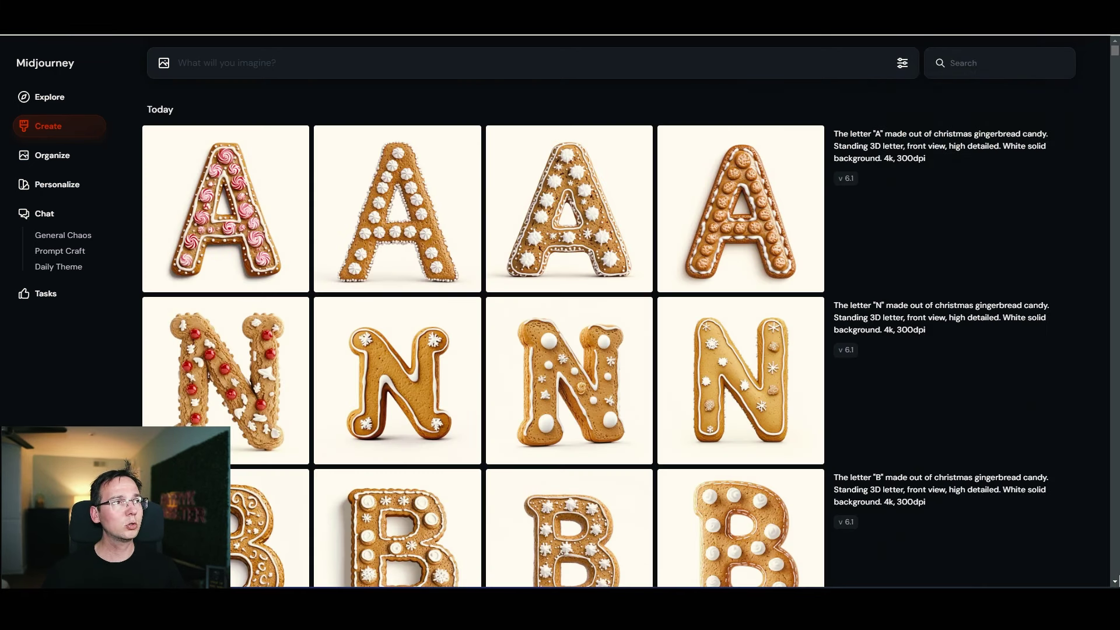
{"action": "key", "text": "ctrl+Tab"}
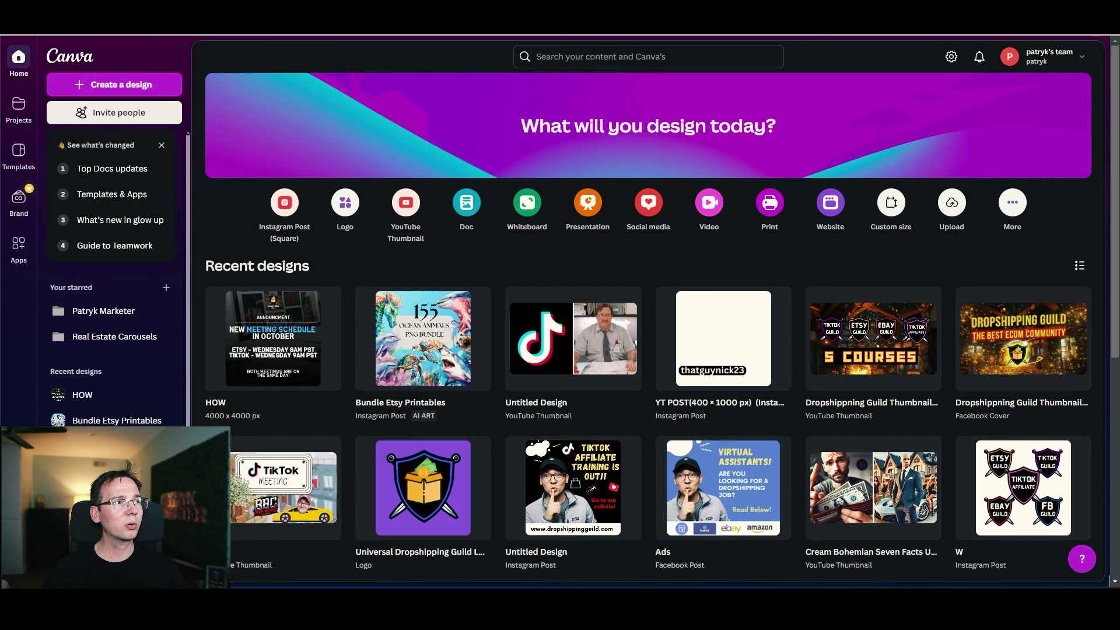
Start a custom-size Canva design with width 4000 px and height 4000 px
{"action": "left_click", "coordinate": [115, 85]}
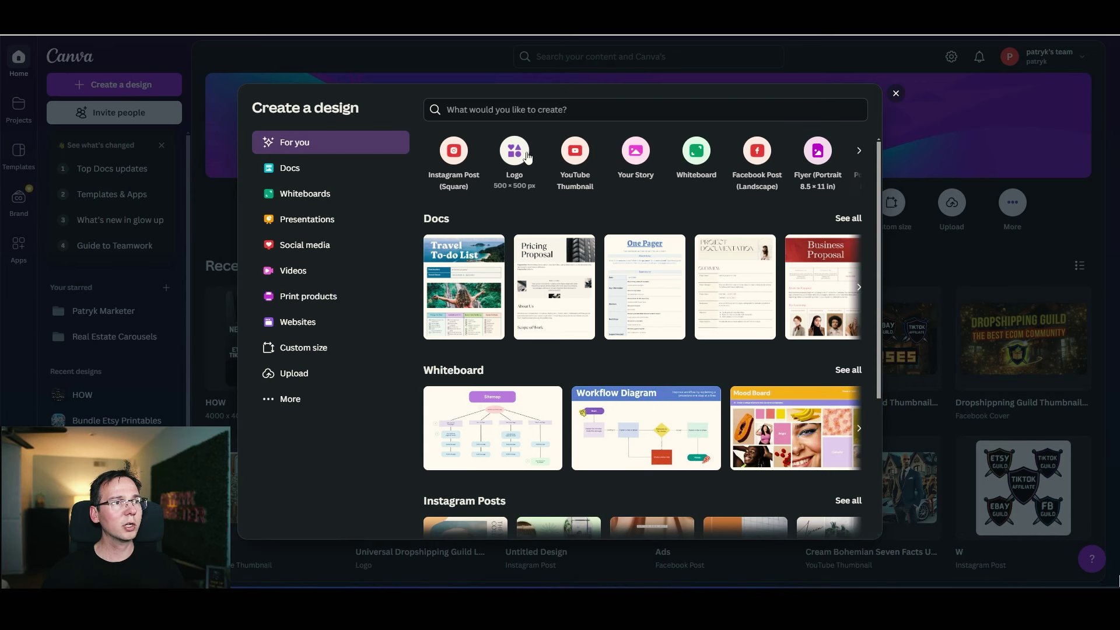
{"action": "left_click", "coordinate": [309, 350]}
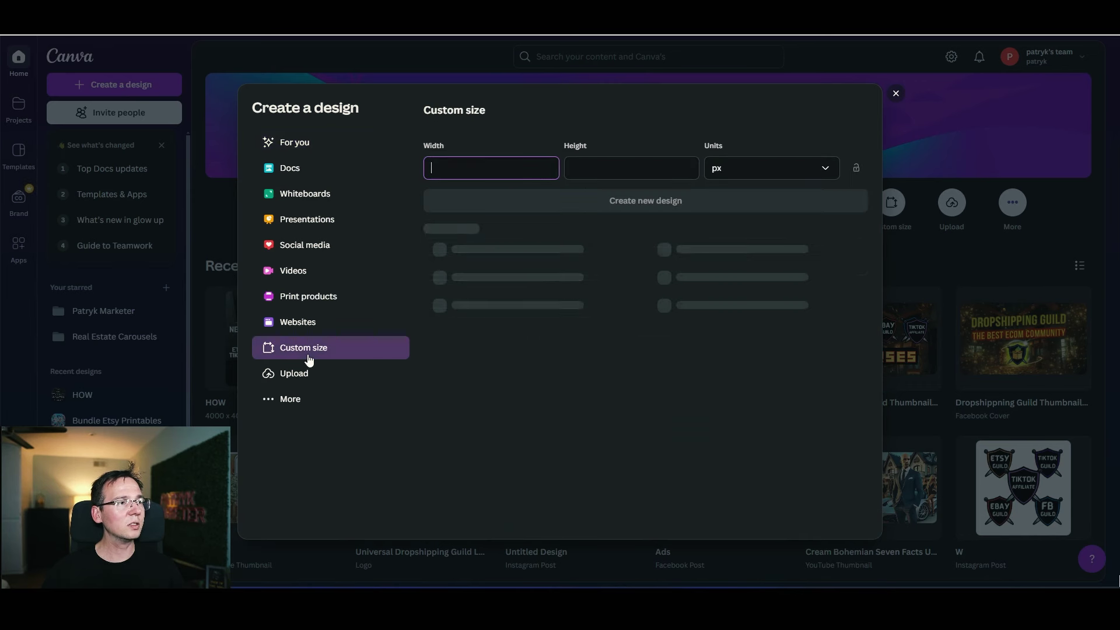
{"action": "left_click", "coordinate": [508, 169]}
{"action": "type", "text": "4000"}
{"action": "left_click", "coordinate": [598, 170]}
{"action": "type", "text": "40"}
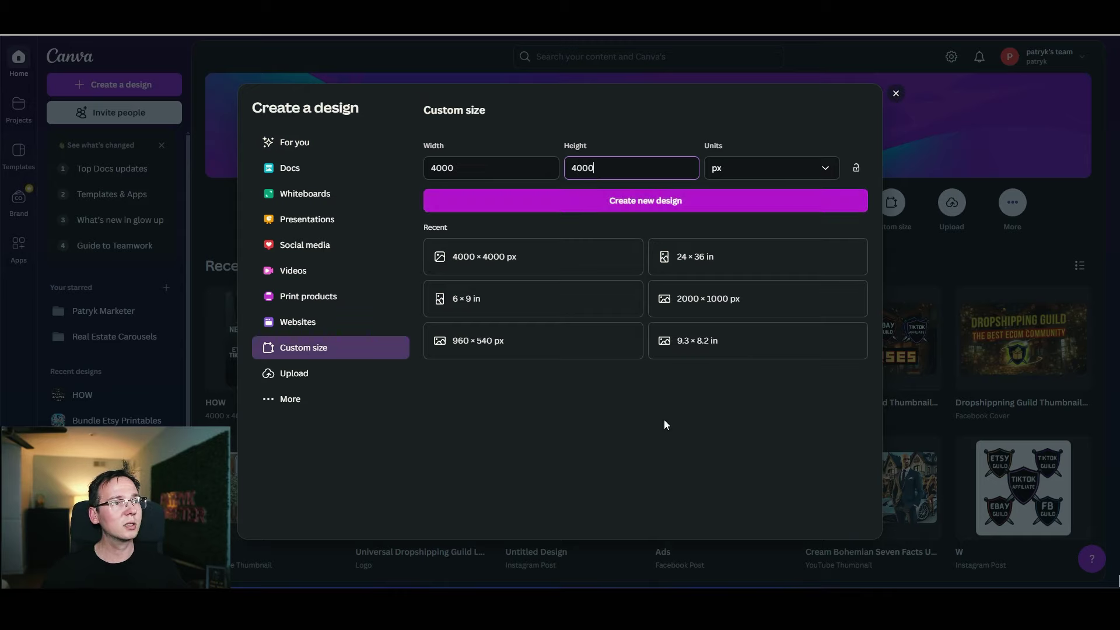
Create the 4000 × 4000 design and drag the downloaded gingerbread A image onto it
{"action": "left_click", "coordinate": [710, 209]}
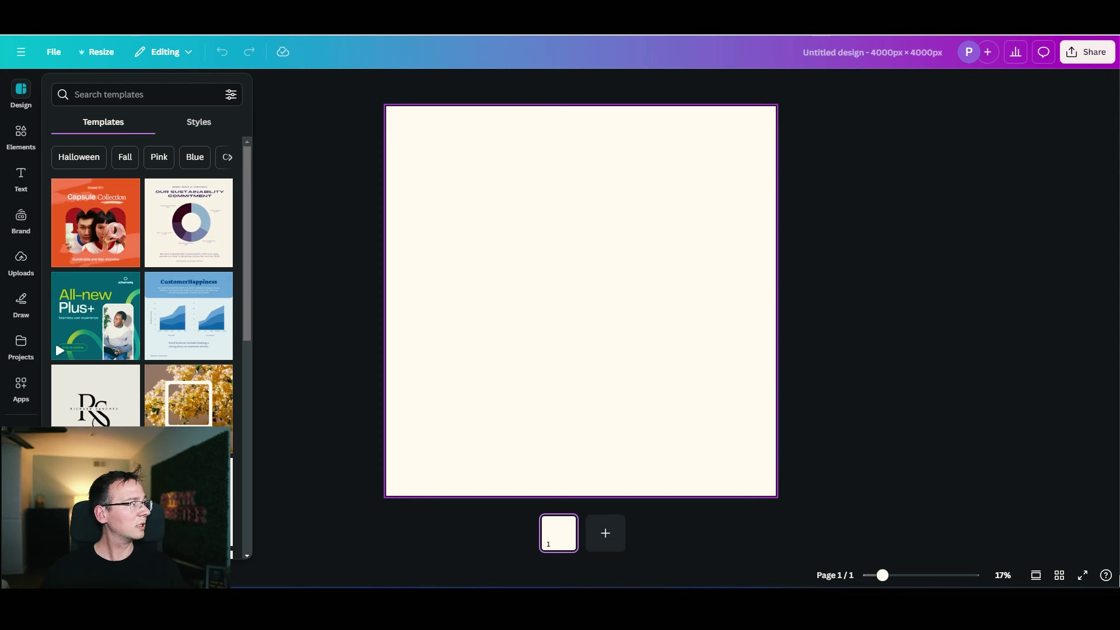
{"action": "left_click_drag", "start_coordinate": [37, 255], "coordinate": [128, 234]}
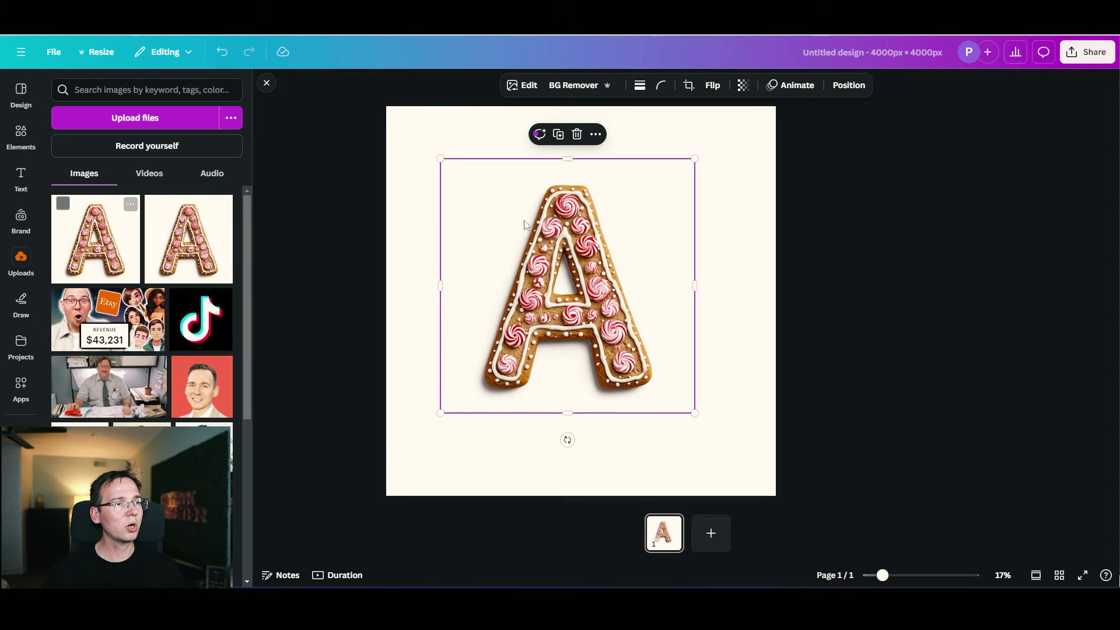
{"action": "left_click_drag", "start_coordinate": [558, 269], "coordinate": [571, 224]}
{"action": "left_click", "coordinate": [660, 416]}
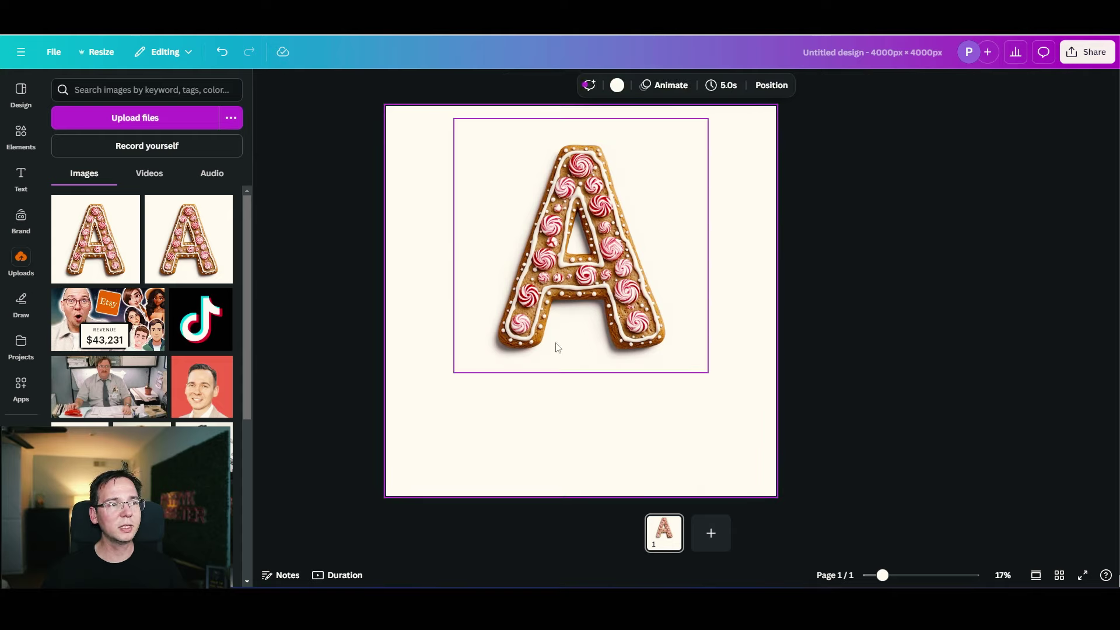
Resize the gingerbread A image and centre it horizontally on the page
{"action": "left_click_drag", "start_coordinate": [673, 312], "coordinate": [664, 335]}
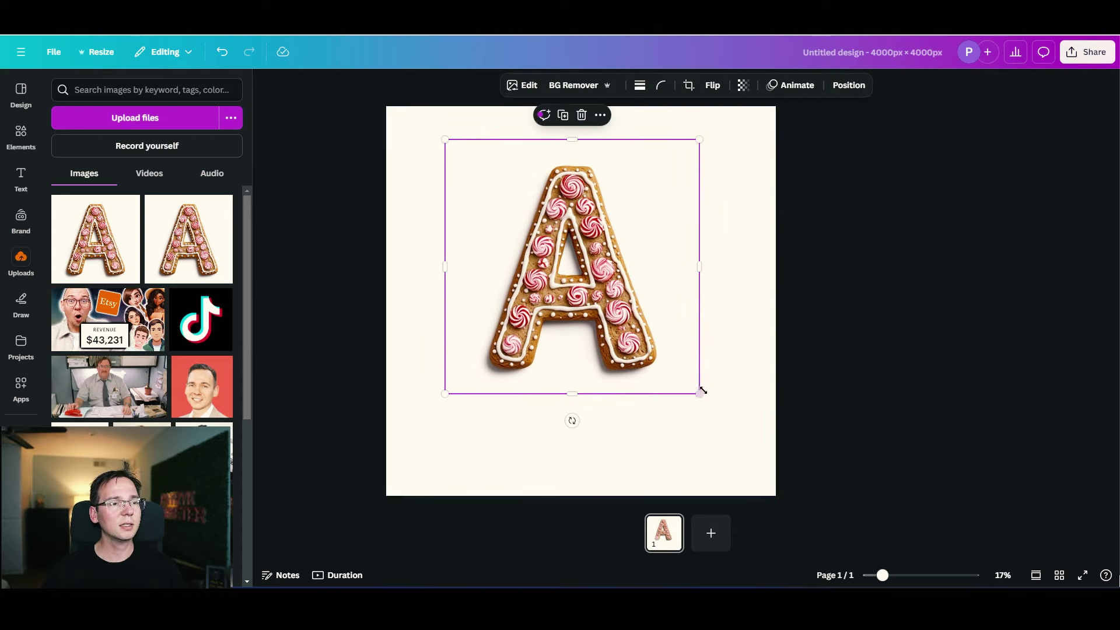
{"action": "left_click_drag", "start_coordinate": [702, 391], "coordinate": [638, 387]}
{"action": "left_click", "coordinate": [859, 402]}
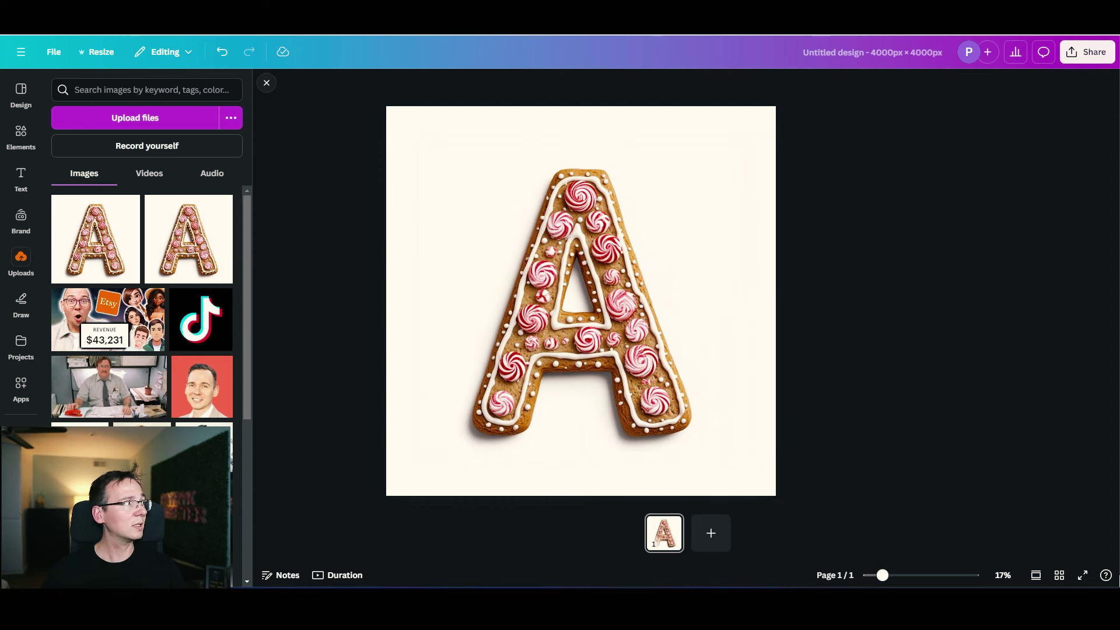
{"action": "left_click_drag", "start_coordinate": [731, 461], "coordinate": [647, 370]}
{"action": "left_click_drag", "start_coordinate": [533, 294], "coordinate": [587, 291]}
{"action": "left_click", "coordinate": [951, 332]}
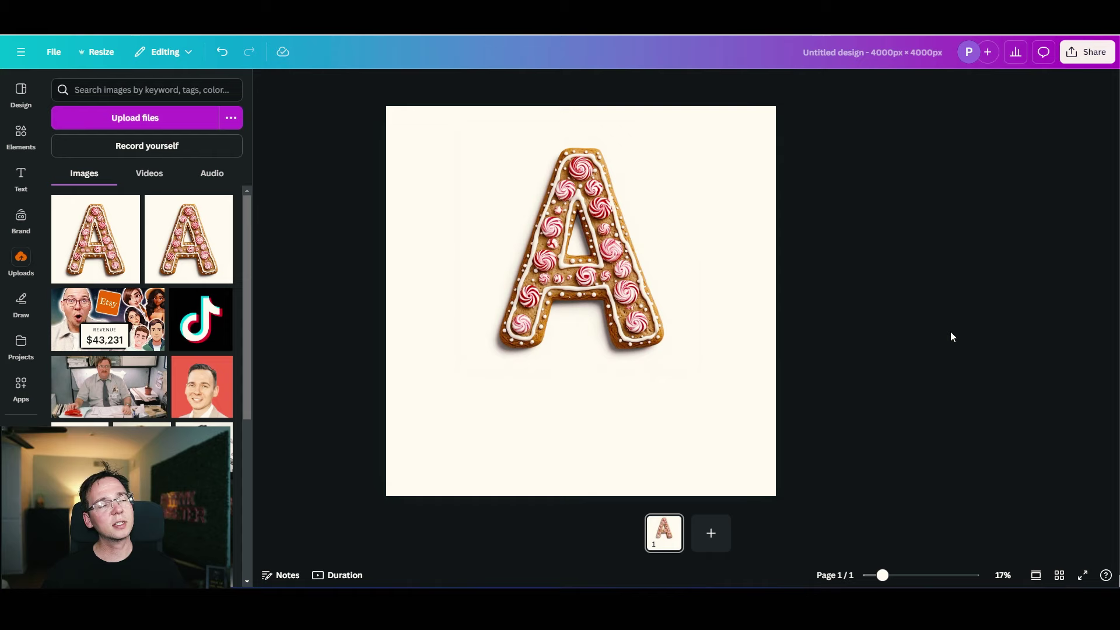
{"action": "left_click", "coordinate": [572, 266]}
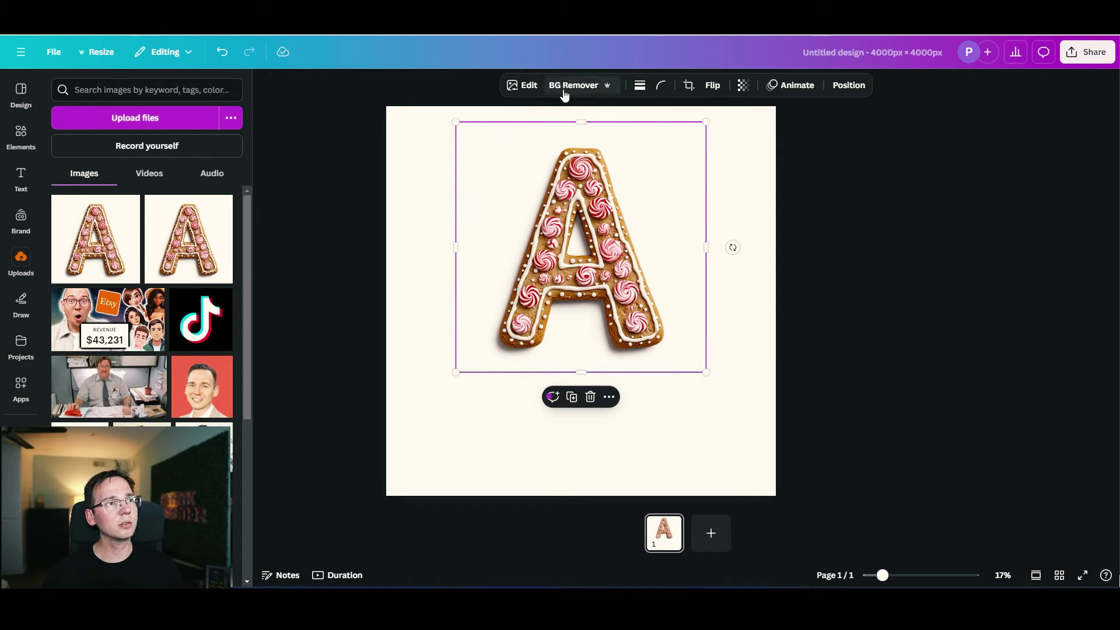
Remove the A image's white background, then try a black page background and undo it
{"action": "left_click", "coordinate": [564, 87]}
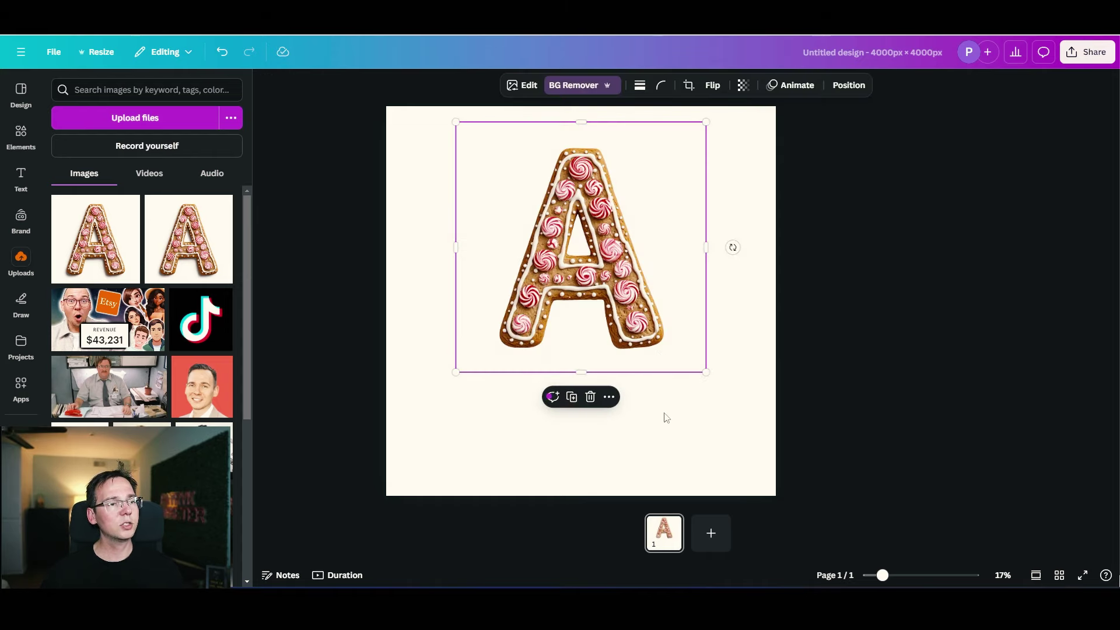
{"action": "left_click", "coordinate": [666, 418]}
{"action": "left_click", "coordinate": [617, 85]}
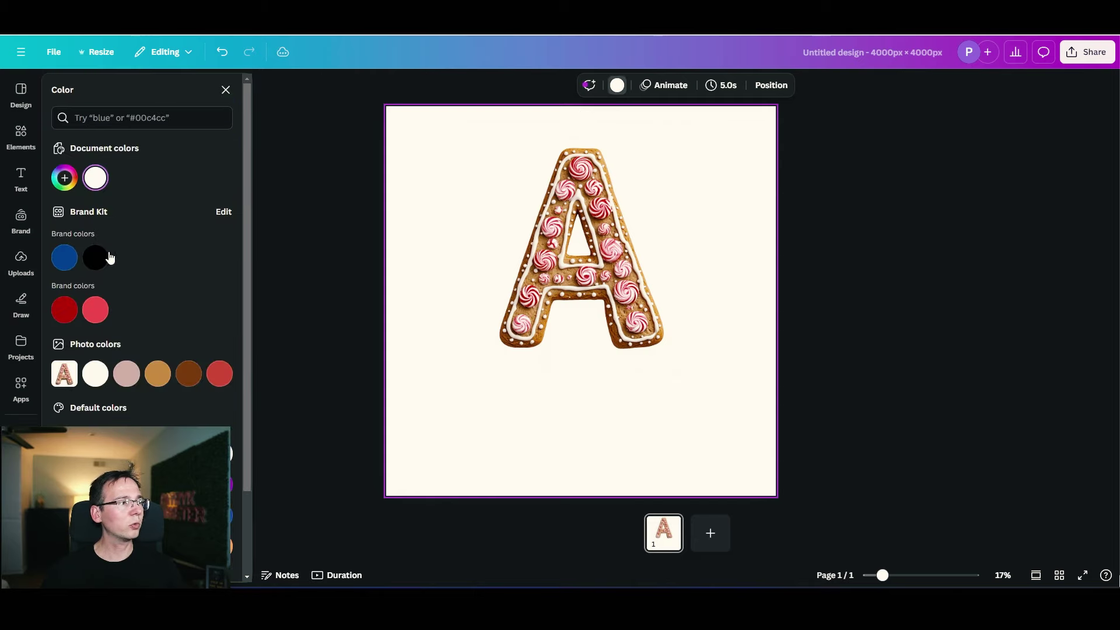
{"action": "left_click", "coordinate": [108, 257]}
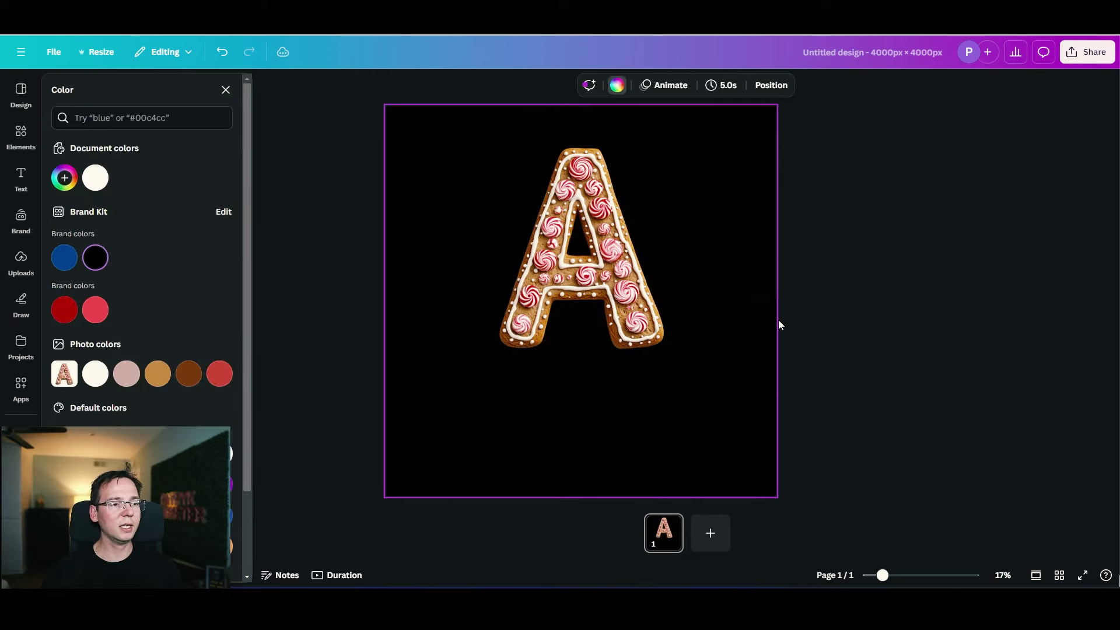
{"action": "key", "text": "ctrl+z"}
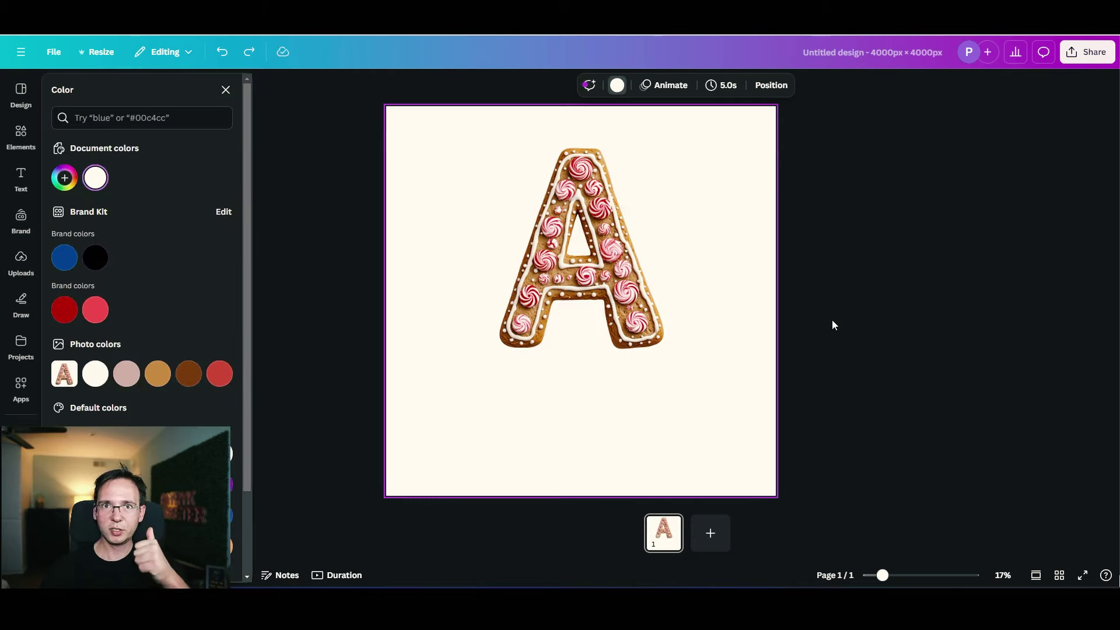